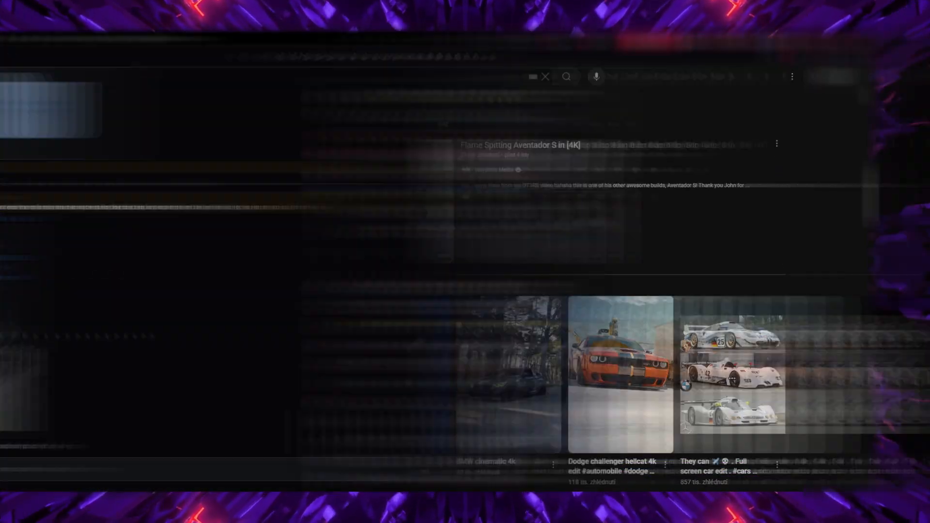
Step: Look through the free-clips channel for shared Dropbox folders of car footage
{"action": "scroll", "coordinate": [405, 335], "scroll_direction": "up", "scroll_amount": 10}
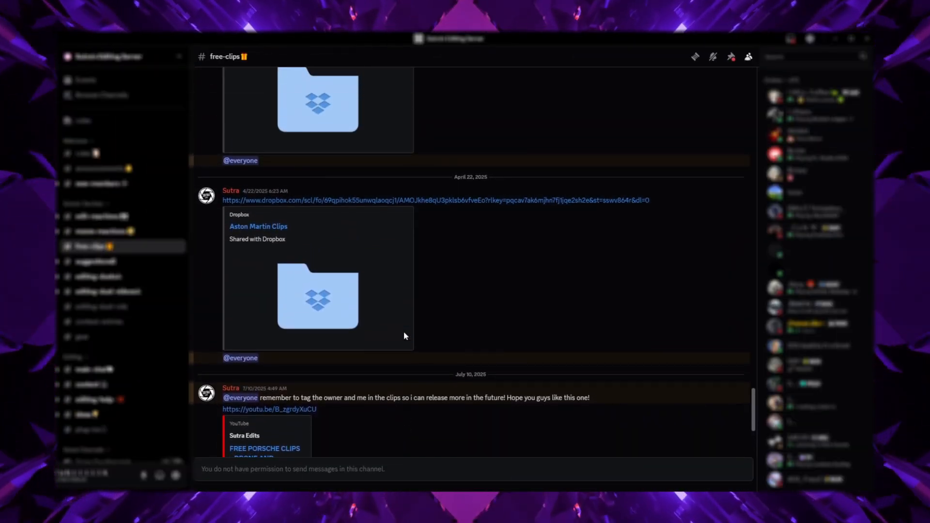
{"action": "scroll", "coordinate": [424, 332], "scroll_direction": "up", "scroll_amount": 10}
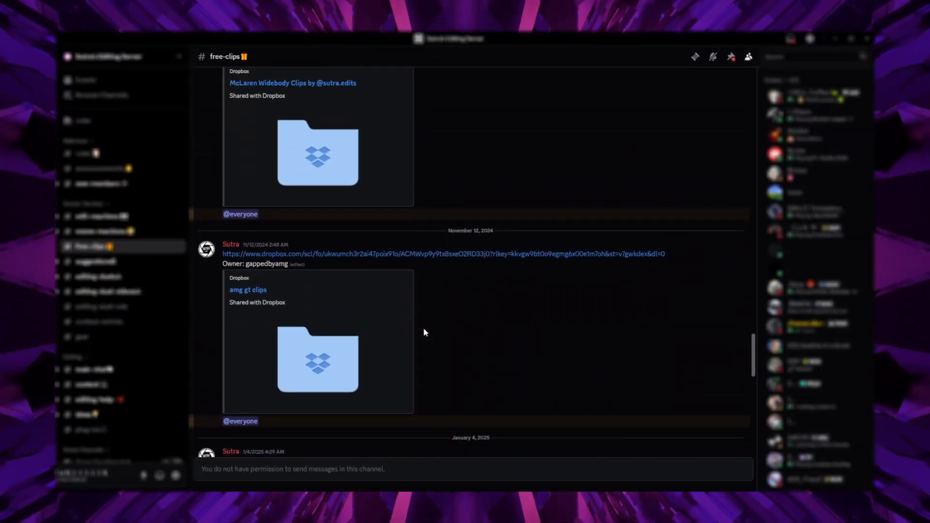
{"action": "scroll", "coordinate": [424, 332], "scroll_direction": "up", "scroll_amount": 5}
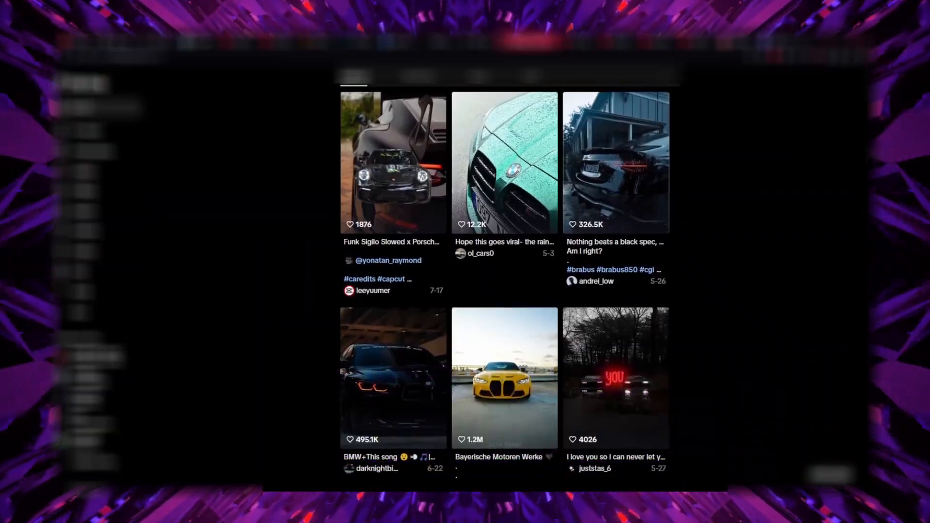
Step: Browse short car edit videos for clips and inspiration
{"action": "scroll", "coordinate": [504, 291], "scroll_direction": "down", "scroll_amount": 5}
{"action": "scroll", "coordinate": [504, 291], "scroll_direction": "down", "scroll_amount": 8}
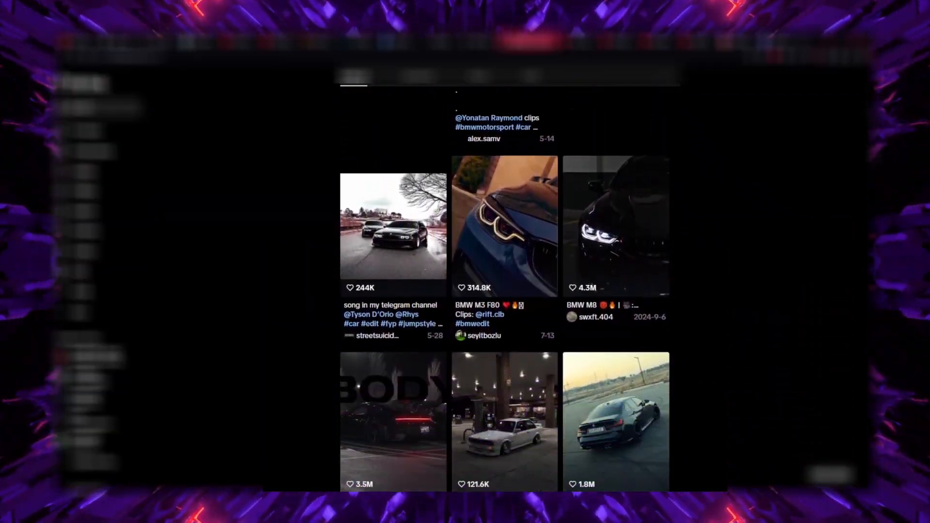
{"action": "scroll", "coordinate": [504, 272], "scroll_direction": "down", "scroll_amount": 2}
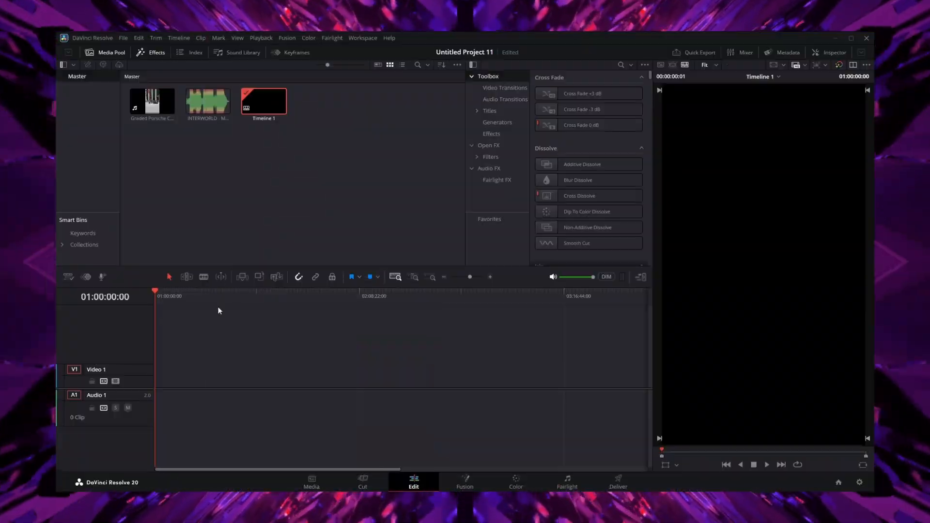
Step: In DaVinci Resolve, place INTERWORLD - METAMORPHOSIS.mp3 on Audio 1 and cut it to a section of about 6:53 around the drop
{"action": "left_click", "coordinate": [210, 102]}
{"action": "left_click_drag", "start_coordinate": [210, 103], "coordinate": [207, 412]}
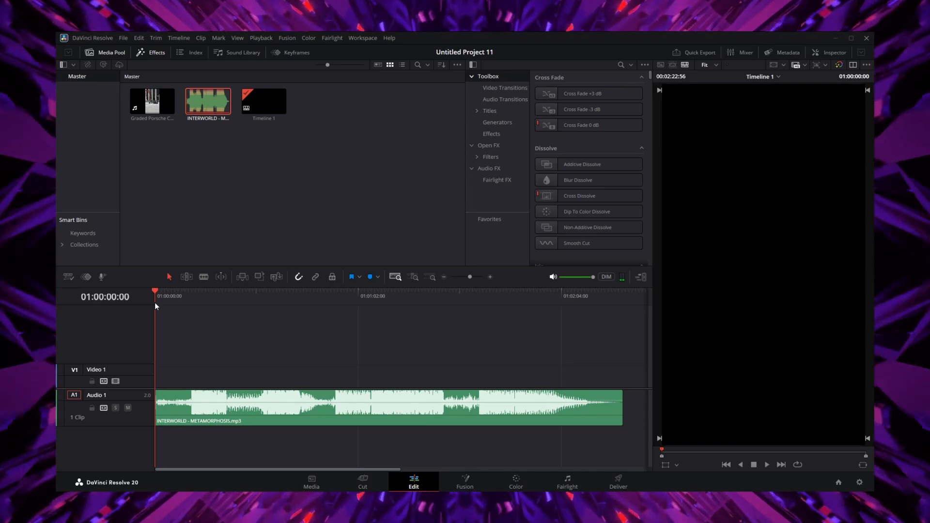
{"action": "left_click_drag", "start_coordinate": [167, 293], "coordinate": [180, 300]}
{"action": "key", "text": "space"}
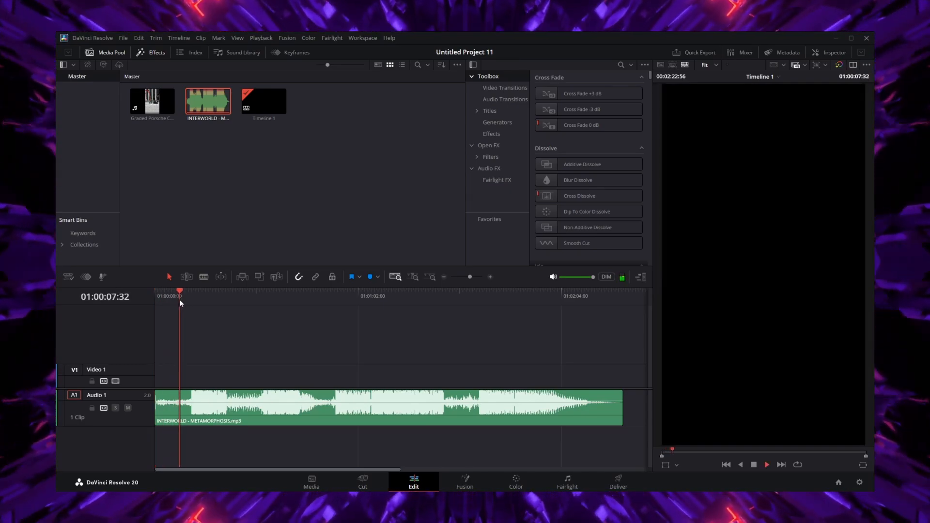
{"action": "left_click", "coordinate": [185, 292]}
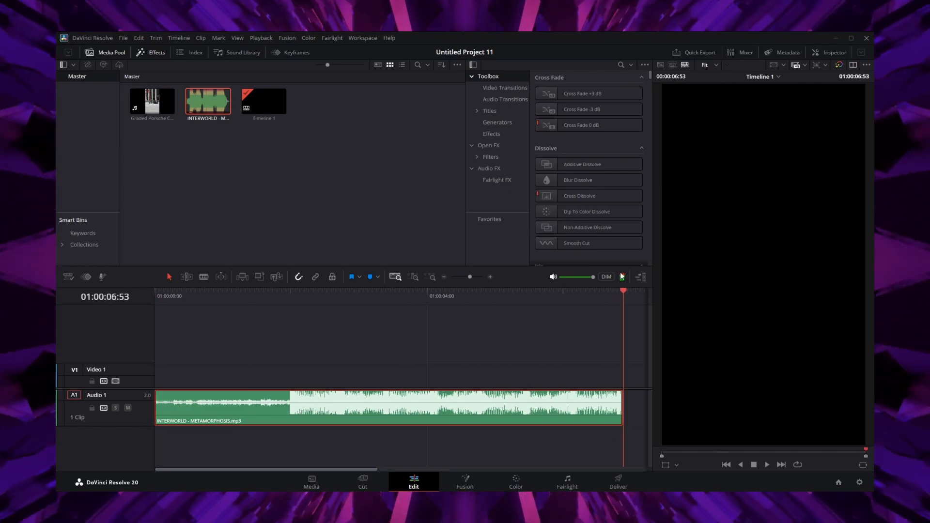
Step: Add seven timeline markers on the song's beats, from the drop at 01:00:01:59 to 01:00:06:06
{"action": "left_click", "coordinate": [288, 296]}
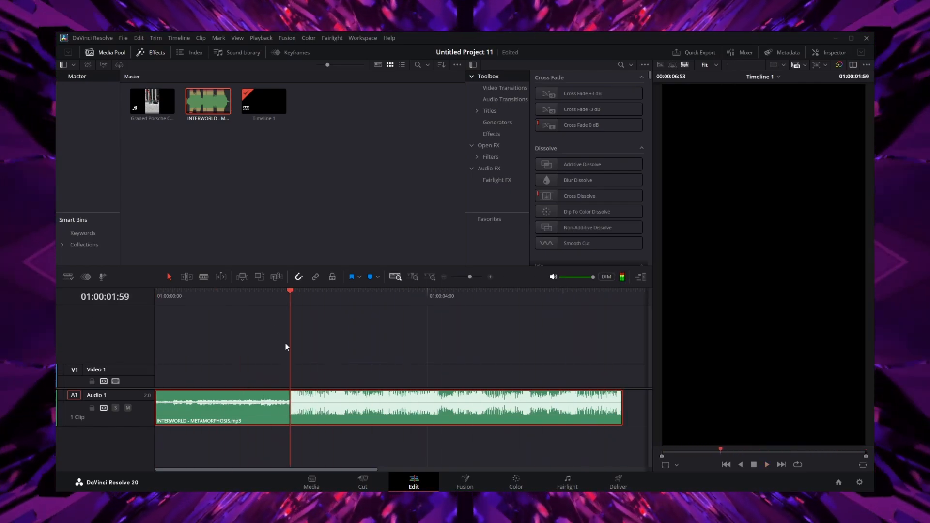
{"action": "key", "text": "m"}
{"action": "key", "text": "space"}
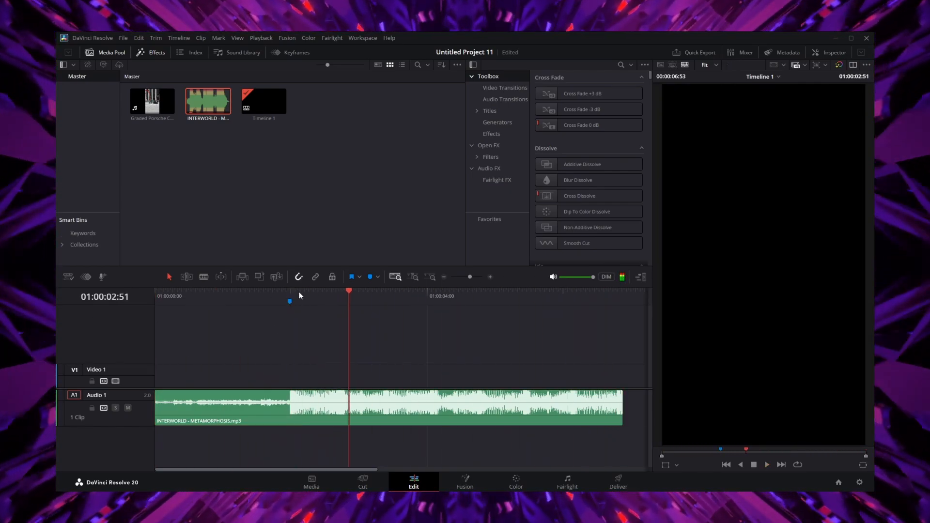
{"action": "key", "text": "m"}
{"action": "left_click_drag", "start_coordinate": [336, 290], "coordinate": [579, 290]}
{"action": "key", "text": "m"}
{"action": "key", "text": "m"}
{"action": "key", "text": "m"}
{"action": "key", "text": "m"}
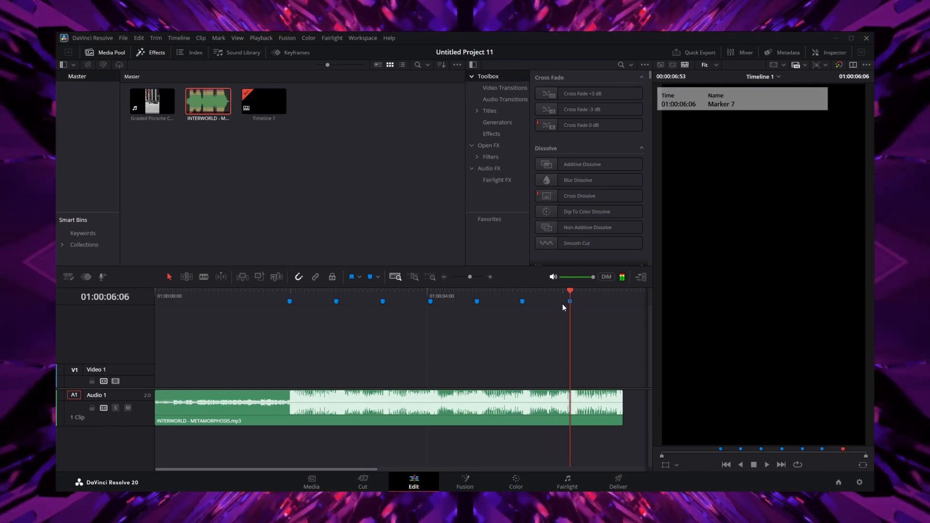
Step: Fade out the end of the song and of the last video clip, and fade in the first video clip
{"action": "left_click_drag", "start_coordinate": [621, 391], "coordinate": [605, 392]}
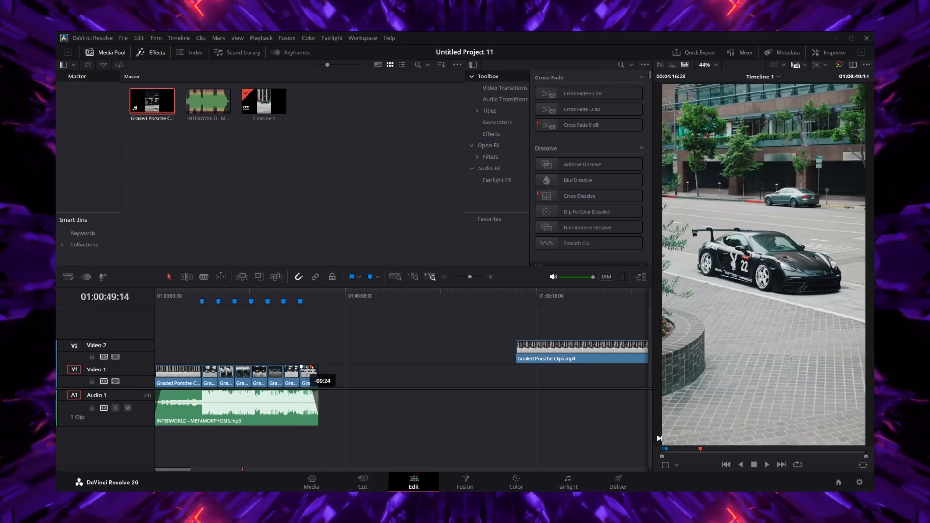
{"action": "left_click_drag", "start_coordinate": [311, 367], "coordinate": [317, 367]}
{"action": "mouse_move", "coordinate": [155, 367]}
{"action": "left_mouse_down"}
{"action": "mouse_move", "coordinate": [166, 367]}
{"action": "mouse_move", "coordinate": [156, 367]}
{"action": "left_mouse_up"}
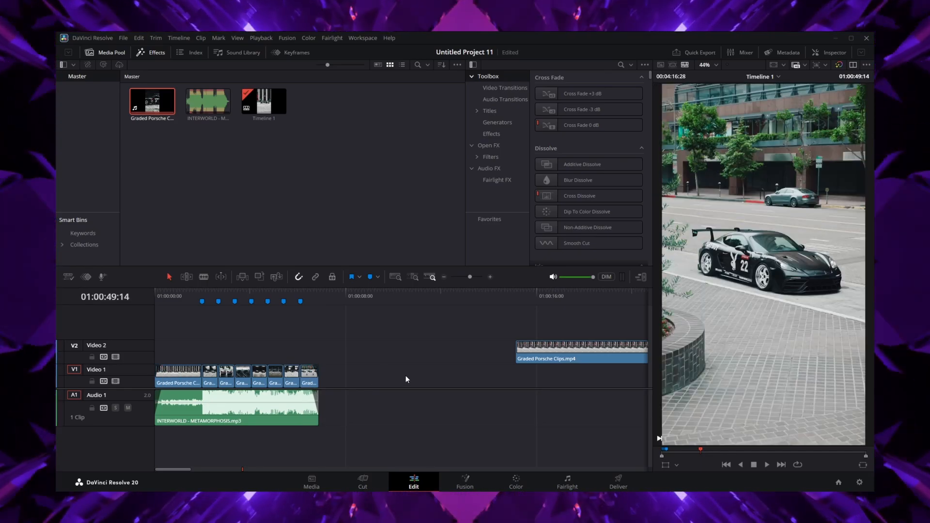
{"action": "left_click", "coordinate": [395, 277]}
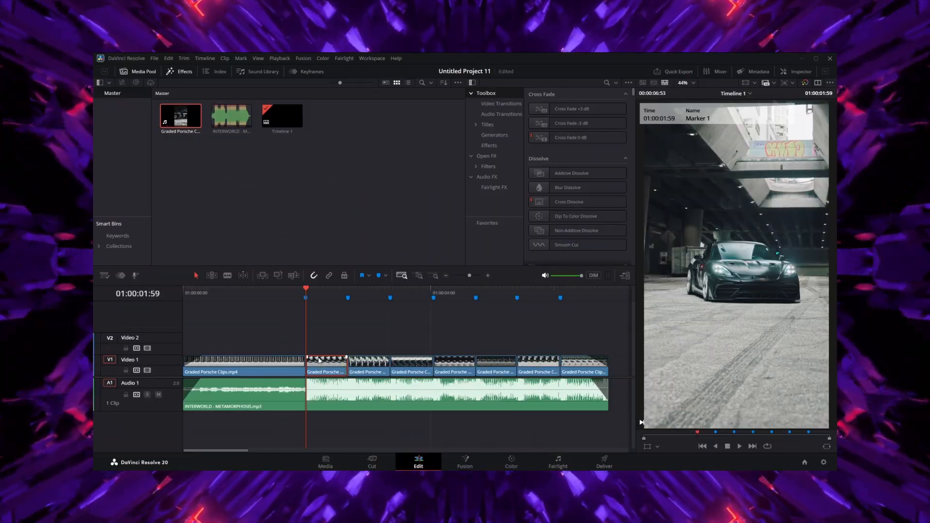
Step: In Fusion, add a Time Stretcher to the clip at the first marker and keyframe Source Time from 0.0 at frame 0 to 254.3 at frame 20
{"action": "left_click", "coordinate": [465, 465]}
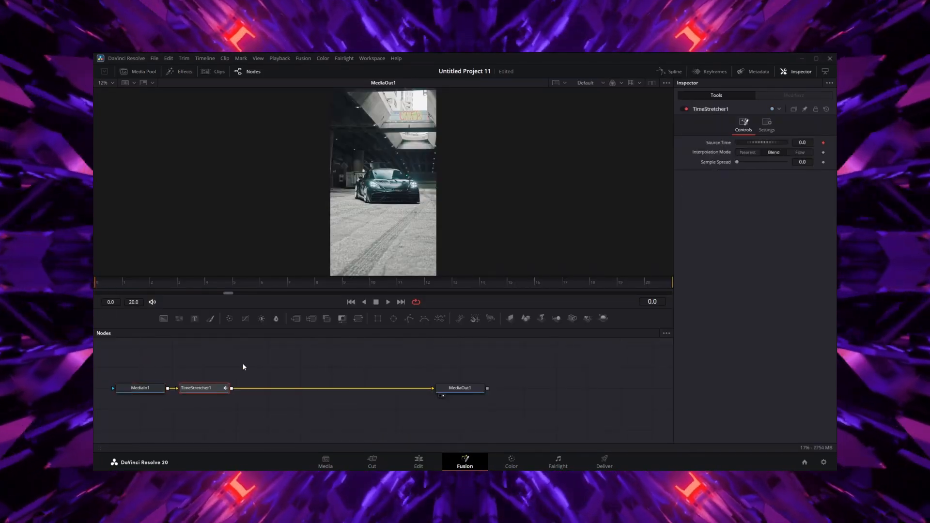
{"action": "left_click_drag", "start_coordinate": [213, 282], "coordinate": [673, 274]}
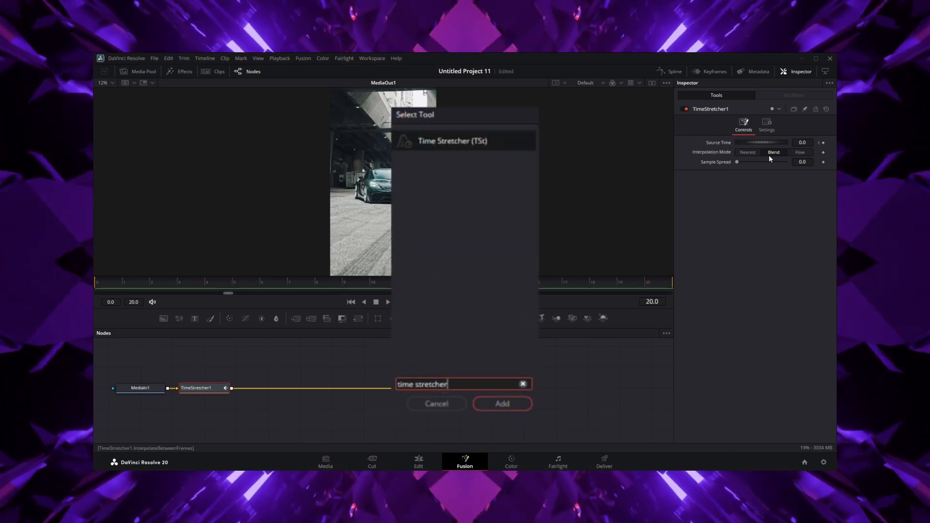
{"action": "left_click_drag", "start_coordinate": [748, 142], "coordinate": [815, 147]}
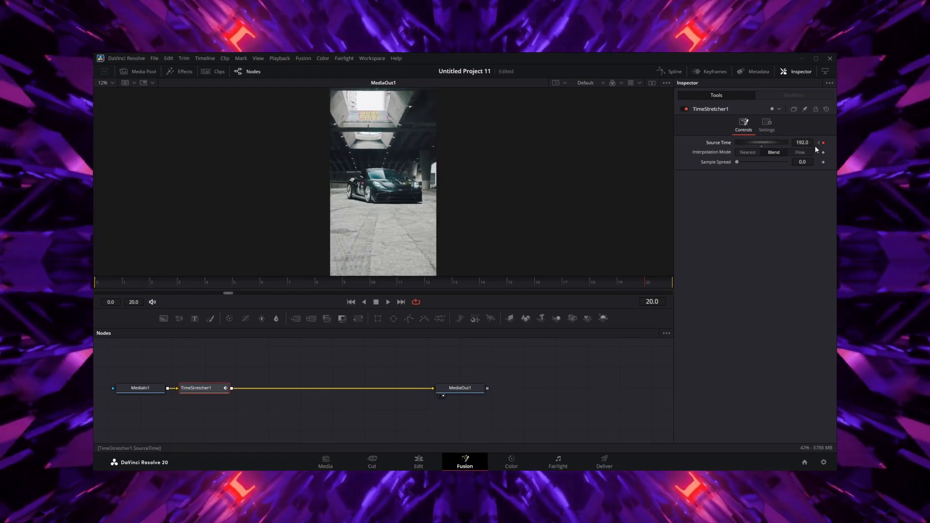
{"action": "left_click_drag", "start_coordinate": [754, 144], "coordinate": [787, 144]}
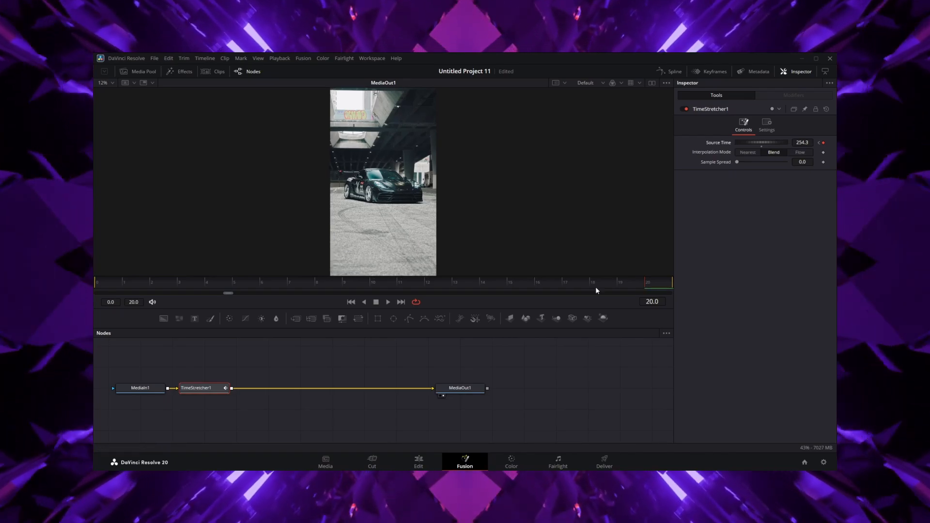
Step: Reshape the Source Time spline so it is steep near both keyframes and flatter in the middle, and return to the Edit page
{"action": "left_click", "coordinate": [672, 72]}
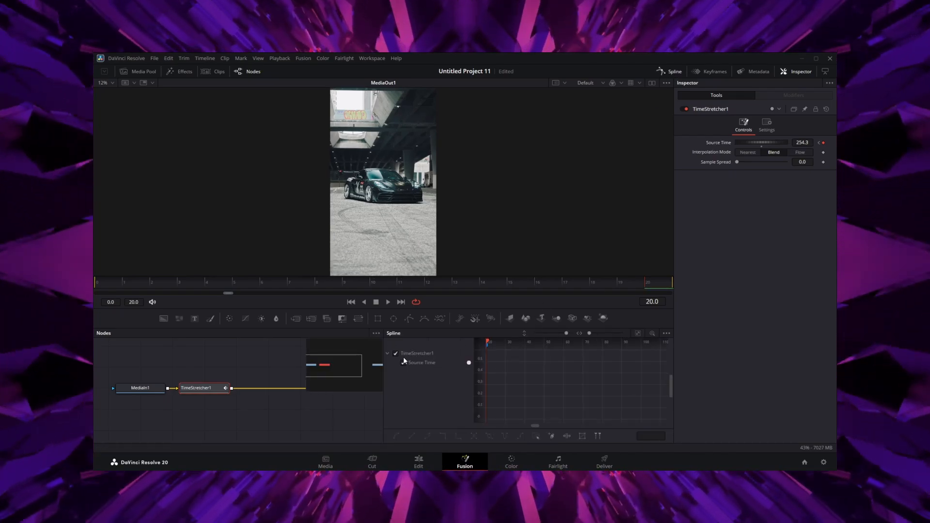
{"action": "left_click", "coordinate": [548, 398]}
{"action": "left_click_drag", "start_coordinate": [552, 397], "coordinate": [520, 369]}
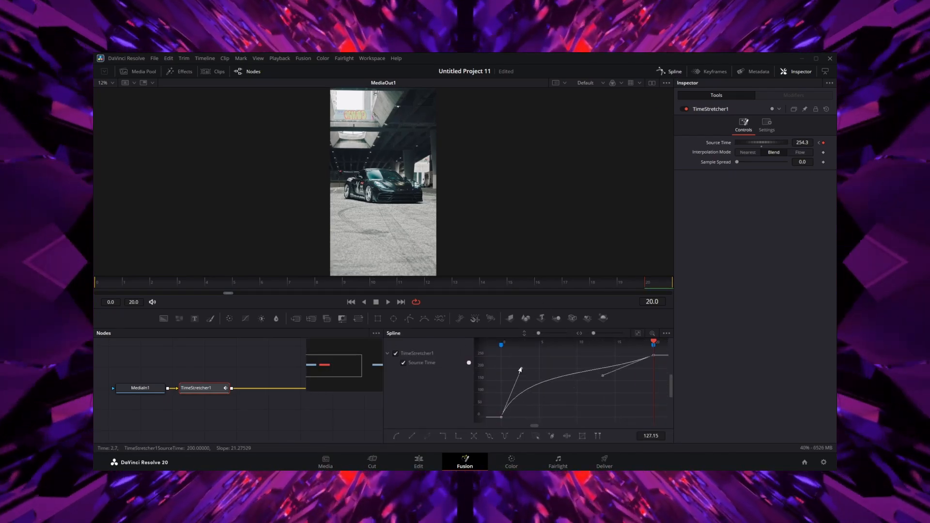
{"action": "left_click_drag", "start_coordinate": [603, 375], "coordinate": [619, 412]}
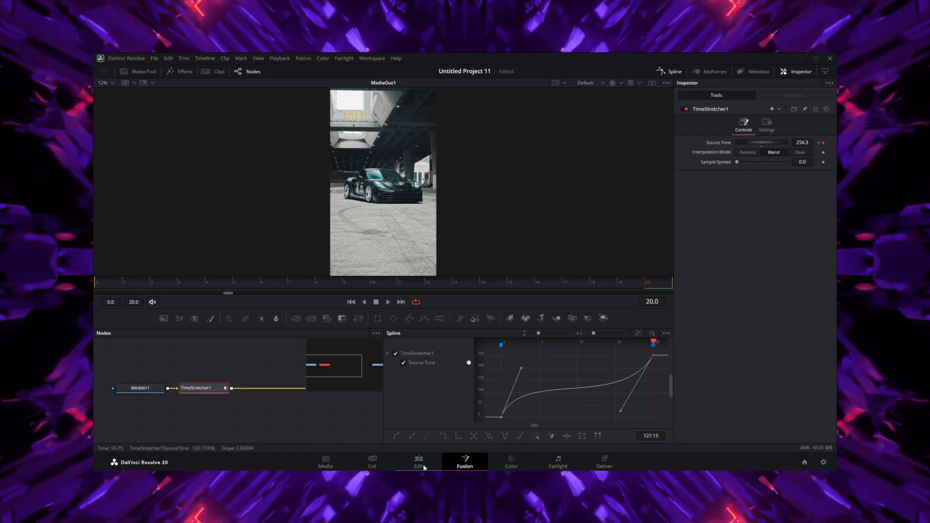
{"action": "left_click", "coordinate": [420, 462]}
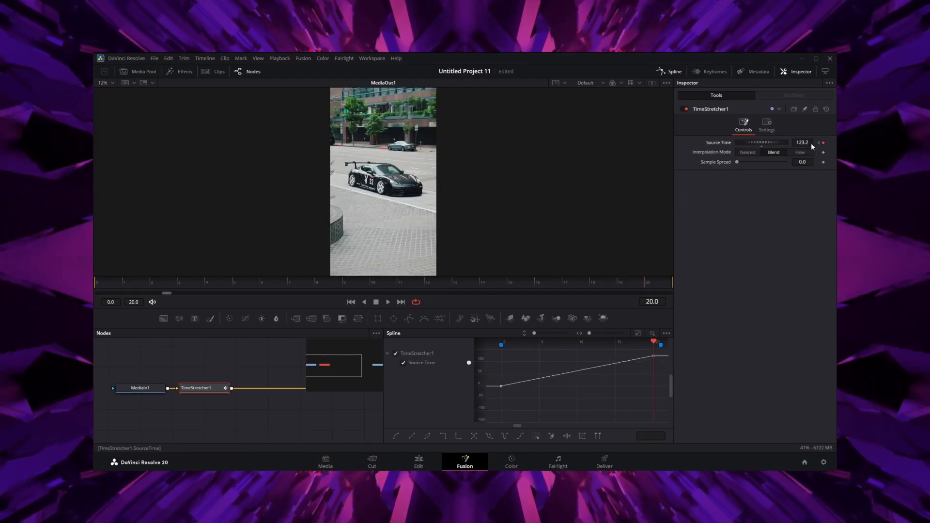
Step: Retime the street clip of the number 22 Porsche with a Time Stretcher speed ramp, and play back the retimed clips
{"action": "left_click_drag", "start_coordinate": [811, 144], "coordinate": [786, 144]}
{"action": "left_click_drag", "start_coordinate": [552, 396], "coordinate": [536, 362]}
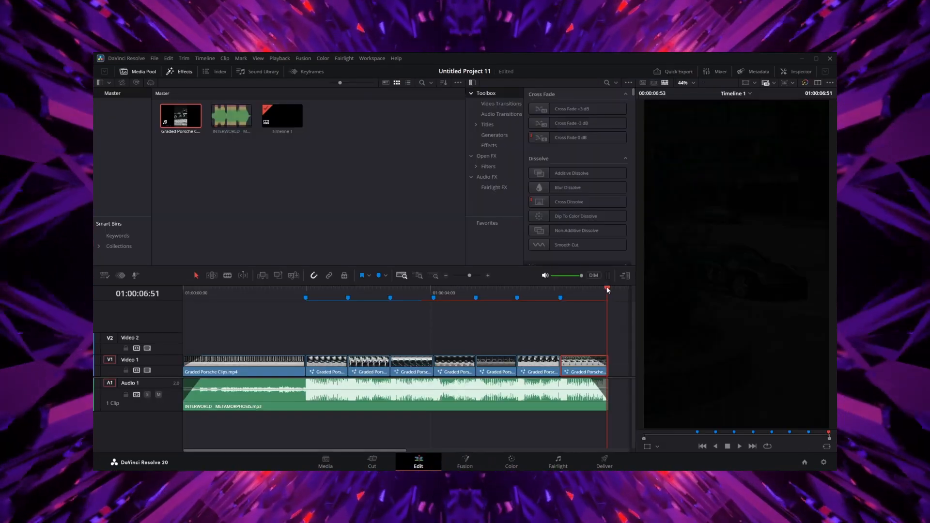
{"action": "left_click_drag", "start_coordinate": [594, 287], "coordinate": [300, 300]}
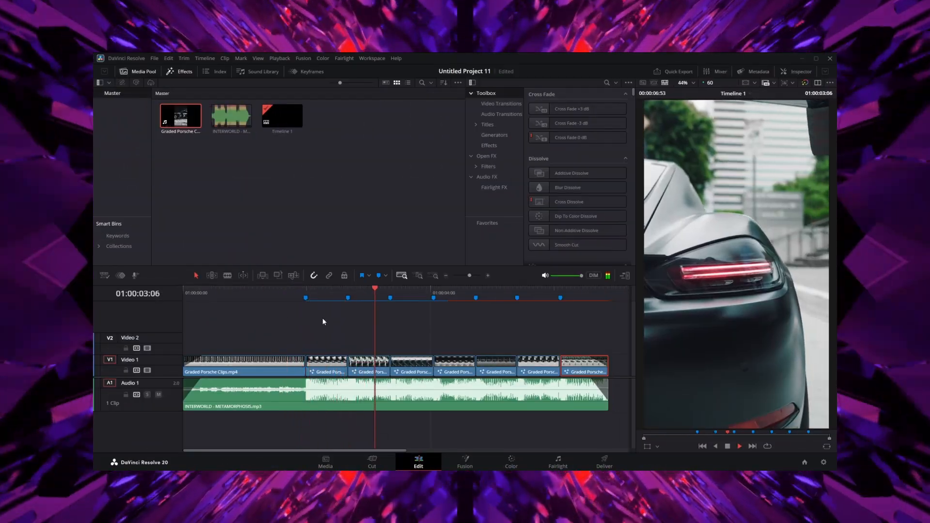
{"action": "key", "text": "space"}
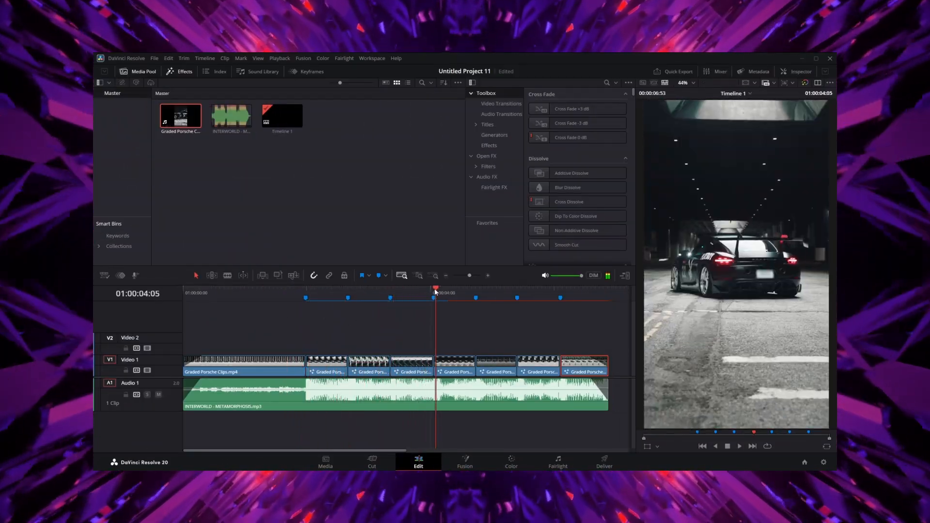
Step: Place a compound copy of the clip at the first marker on Video 2, starting 12 frames before the marker and ending at it
{"action": "left_click", "coordinate": [305, 297]}
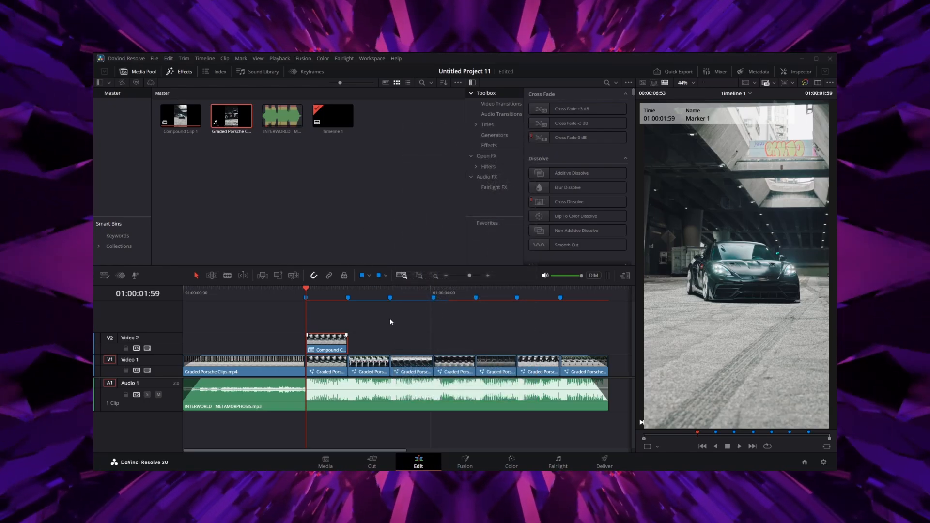
{"action": "left_click_drag", "start_coordinate": [319, 347], "coordinate": [319, 348]}
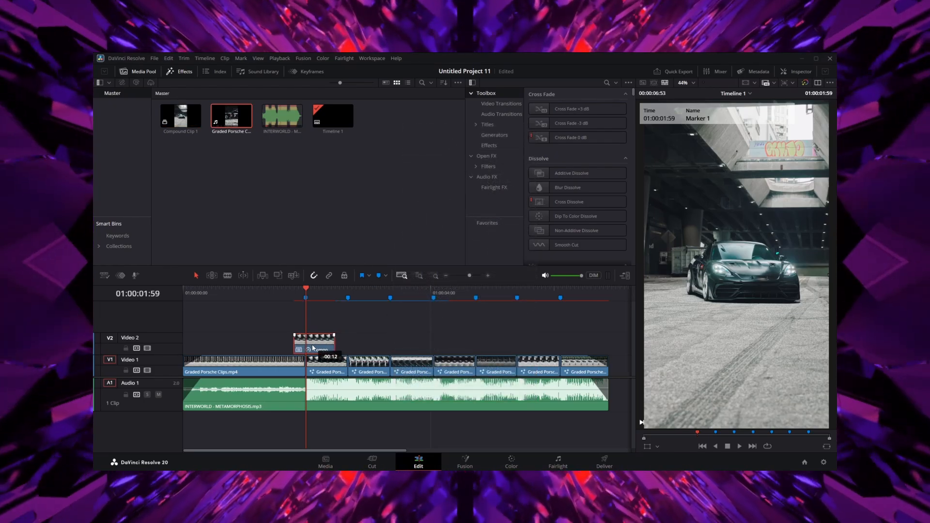
{"action": "mouse_move", "coordinate": [312, 295]}
{"action": "left_mouse_down"}
{"action": "mouse_move", "coordinate": [269, 296]}
{"action": "mouse_move", "coordinate": [327, 290]}
{"action": "mouse_move", "coordinate": [299, 293]}
{"action": "left_mouse_up"}
Step: On the Color page, draw a closed curve window around the Porsche's outline in the compound clip at 01:00:01:53
{"action": "left_click", "coordinate": [511, 463]}
{"action": "scroll", "coordinate": [721, 296], "scroll_direction": "up", "scroll_amount": 5}
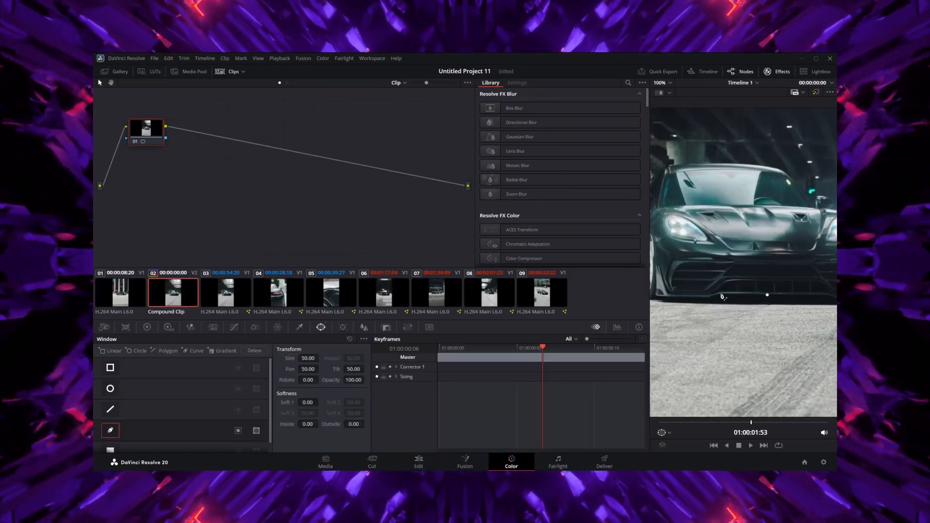
{"action": "left_click", "coordinate": [683, 303]}
{"action": "left_click", "coordinate": [678, 291]}
{"action": "left_click_drag", "start_coordinate": [656, 297], "coordinate": [690, 282]}
{"action": "left_click", "coordinate": [656, 283]}
{"action": "left_click", "coordinate": [685, 285]}
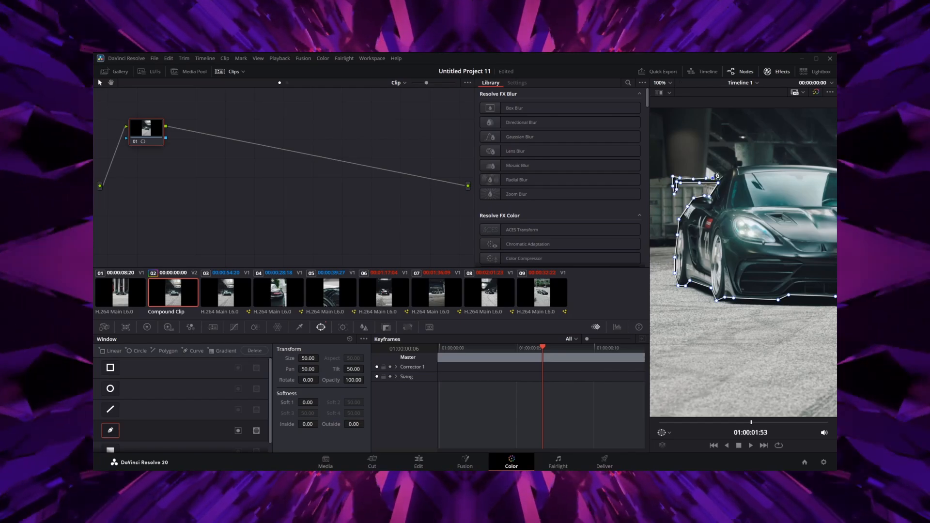
{"action": "left_click", "coordinate": [740, 175]}
{"action": "left_click_drag", "start_coordinate": [740, 176], "coordinate": [678, 197]}
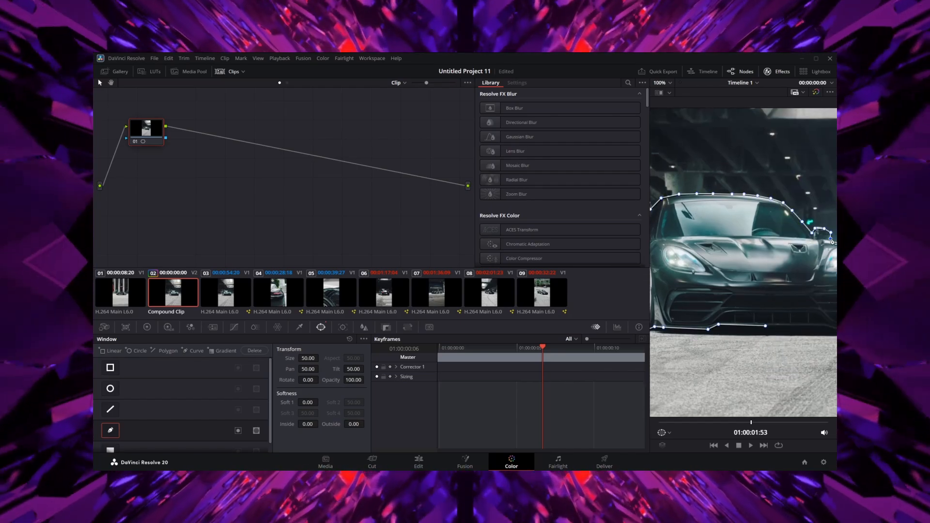
{"action": "left_click_drag", "start_coordinate": [831, 240], "coordinate": [727, 241]}
{"action": "left_click", "coordinate": [735, 244]}
{"action": "left_click", "coordinate": [745, 253]}
{"action": "left_click", "coordinate": [758, 329]}
{"action": "left_click", "coordinate": [661, 327]}
{"action": "left_click_drag", "start_coordinate": [662, 328], "coordinate": [783, 348]}
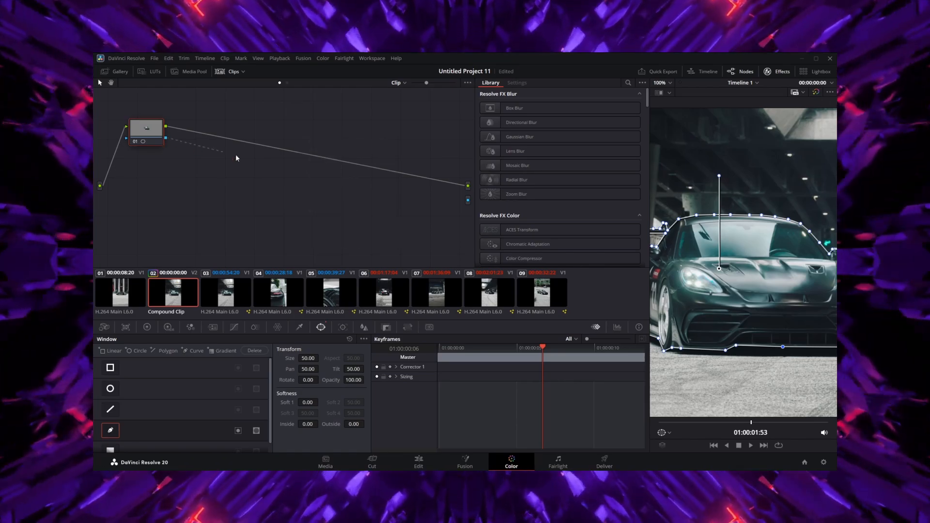
Step: Connect the masked node to an alpha output and set the window's Inside softness to 2.62
{"action": "left_click_drag", "start_coordinate": [468, 204], "coordinate": [468, 200]}
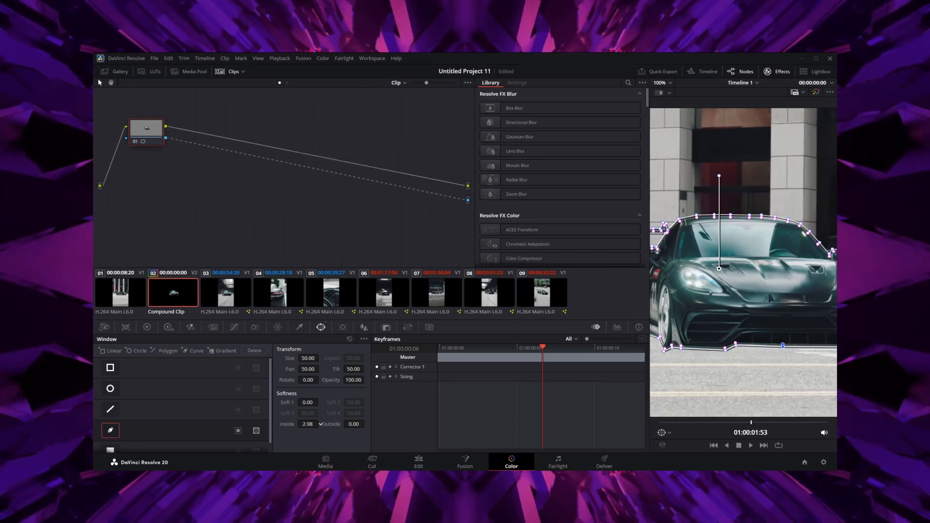
{"action": "left_click_drag", "start_coordinate": [314, 424], "coordinate": [327, 424]}
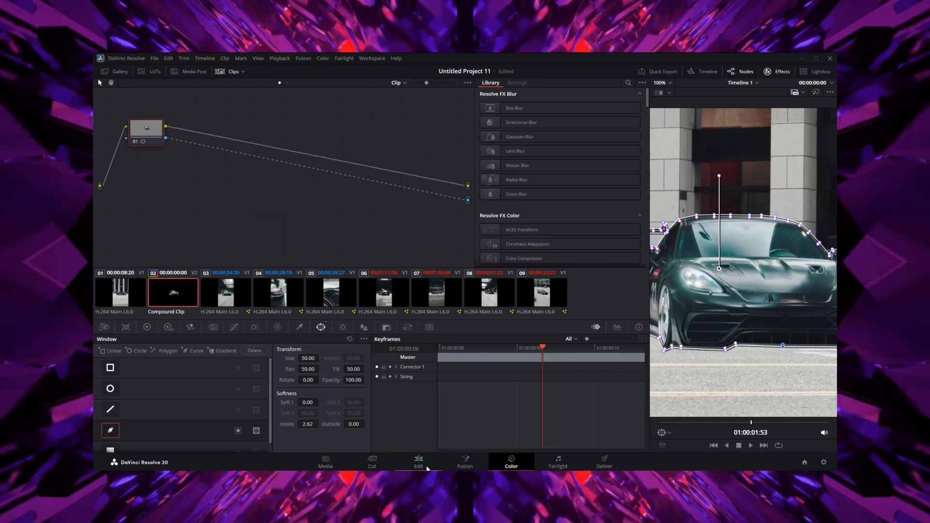
{"action": "key", "text": "shift+4"}
Step: Convert the masked car clip on Video 2 into a new compound clip
{"action": "right_click", "coordinate": [302, 351]}
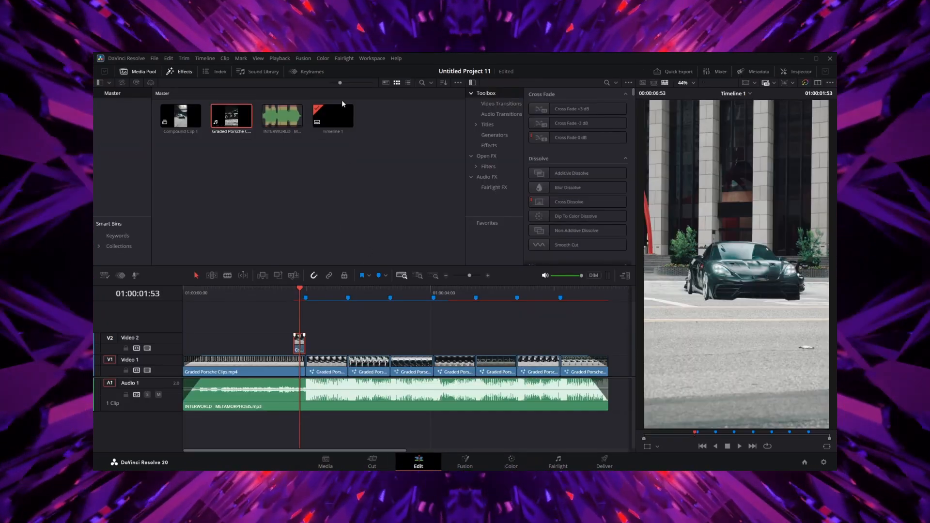
{"action": "left_click", "coordinate": [343, 102]}
{"action": "left_click", "coordinate": [502, 281]}
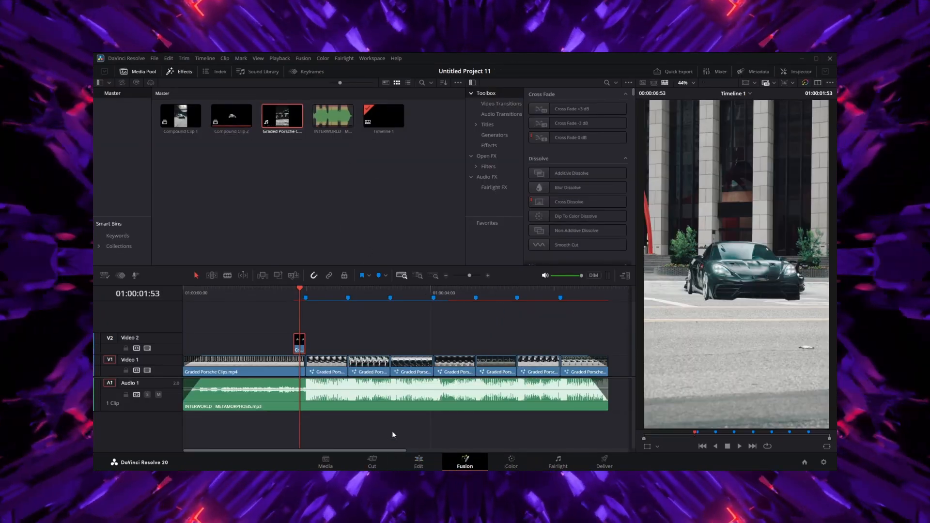
Step: In Fusion, add a Transform node to the masked car clip and keyframe its Center and Angle at frame 11
{"action": "key", "text": "shift+5"}
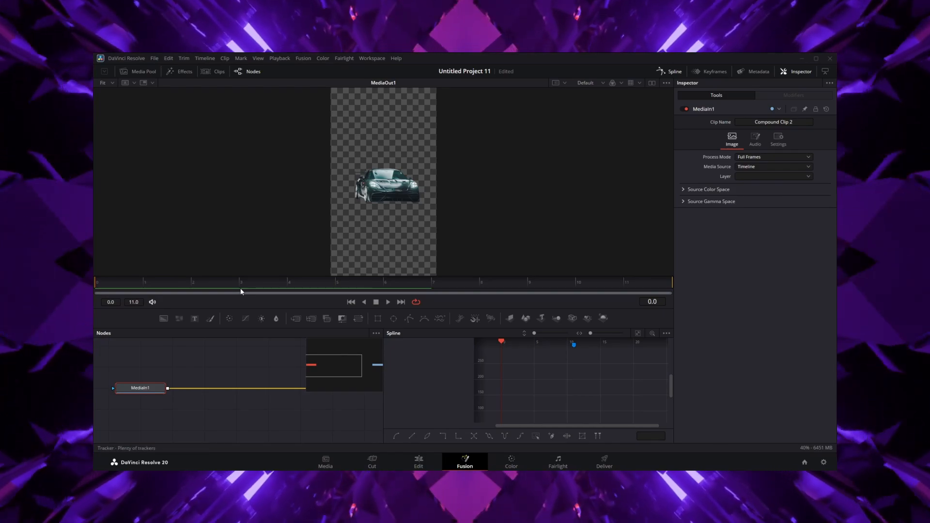
{"action": "key", "text": "Return"}
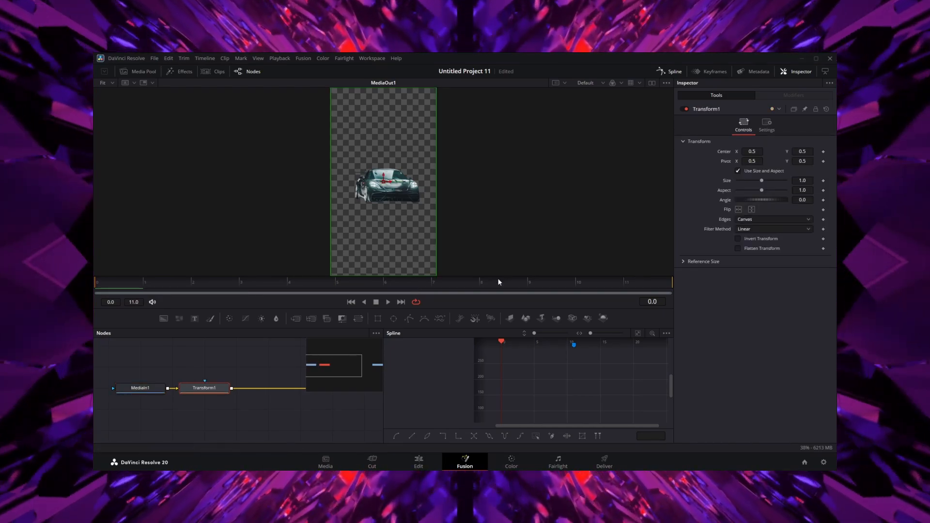
{"action": "key", "text": "End"}
{"action": "left_click", "coordinate": [823, 152]}
{"action": "left_click", "coordinate": [823, 199]}
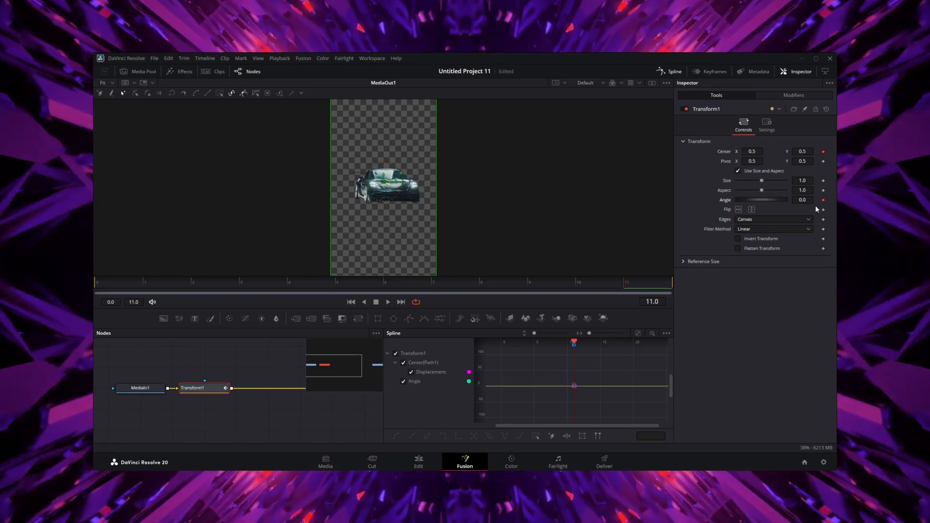
Step: At frame 0, rotate the car to 49.6 degrees and move it outside the frame's upper left, to Center about -0.588, 0.860
{"action": "key", "text": "Home"}
{"action": "left_click_drag", "start_coordinate": [383, 182], "coordinate": [292, 128]}
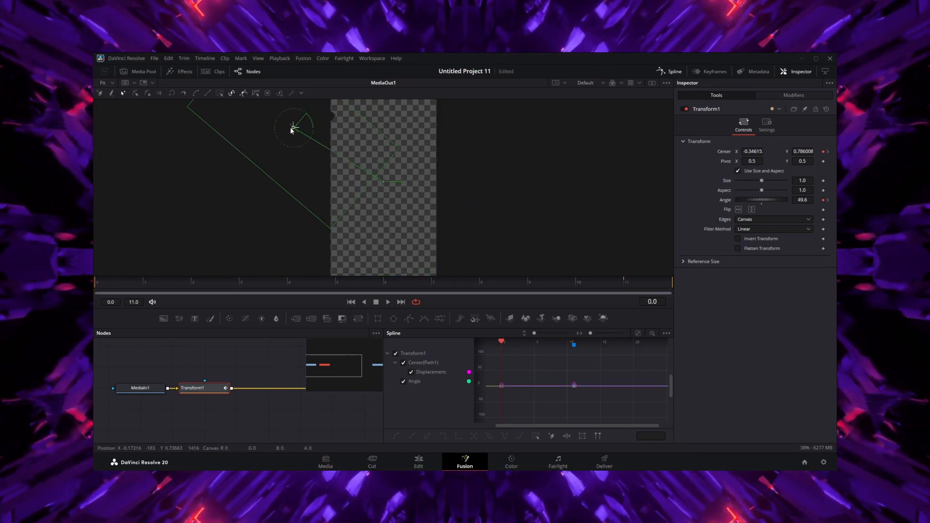
{"action": "left_click_drag", "start_coordinate": [211, 89], "coordinate": [271, 112]}
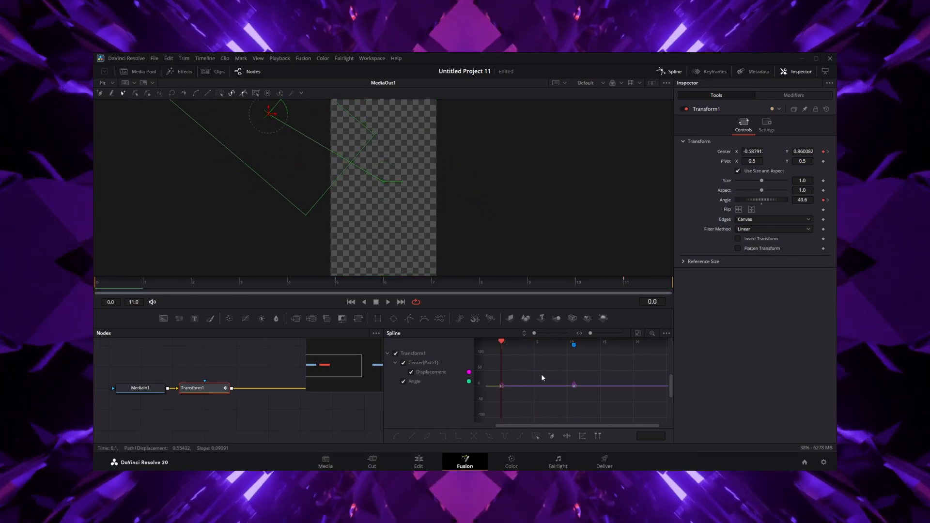
Step: Ease the Transform's Displacement and Angle splines so the motion starts fast and slows into the last keyframe
{"action": "left_click", "coordinate": [395, 353]}
{"action": "left_click", "coordinate": [637, 333]}
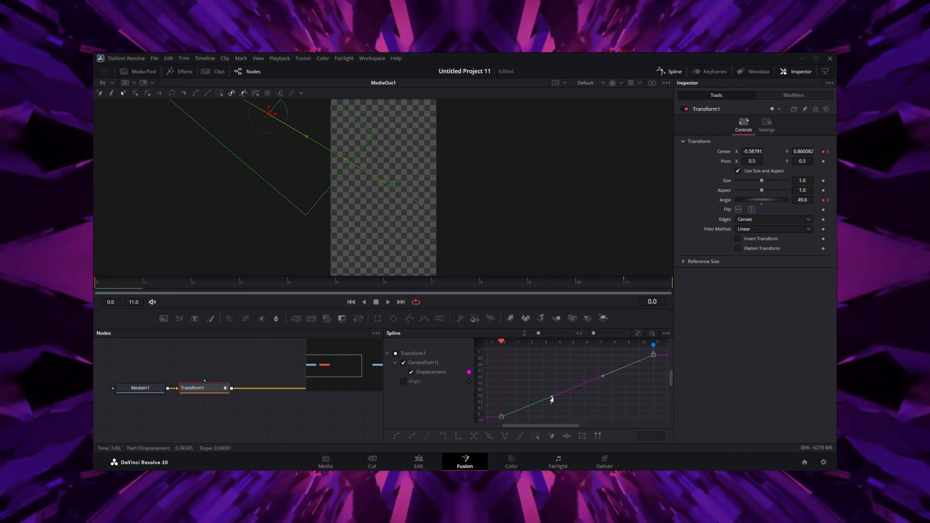
{"action": "left_click", "coordinate": [411, 372]}
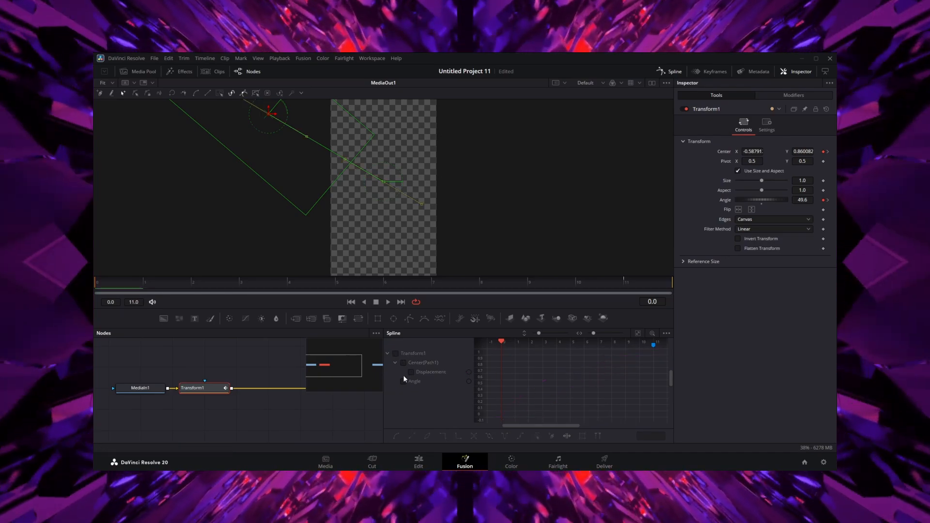
{"action": "left_click", "coordinate": [403, 381]}
{"action": "left_click_drag", "start_coordinate": [493, 352], "coordinate": [658, 423]}
{"action": "key", "text": "f"}
{"action": "left_click_drag", "start_coordinate": [551, 356], "coordinate": [531, 396]}
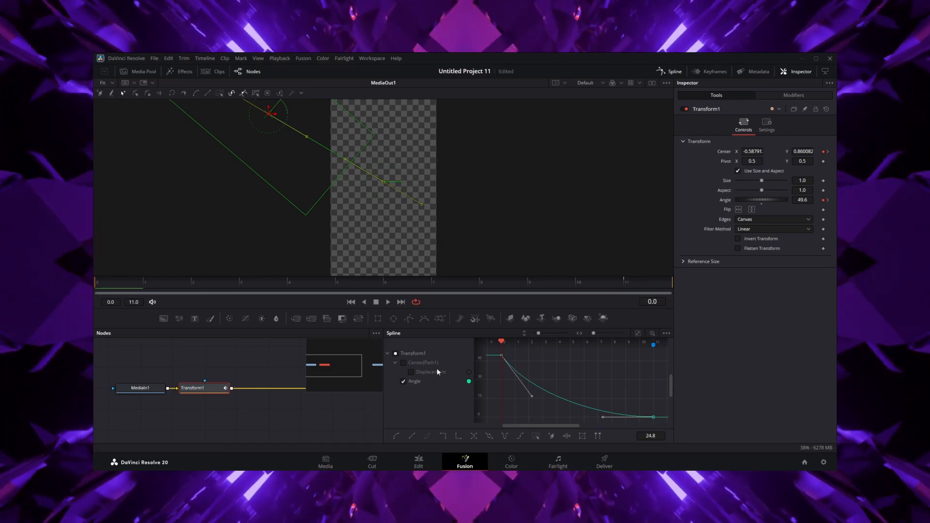
Step: Enable motion blur for the Transform node
{"action": "left_click", "coordinate": [767, 125]}
{"action": "left_click", "coordinate": [737, 223]}
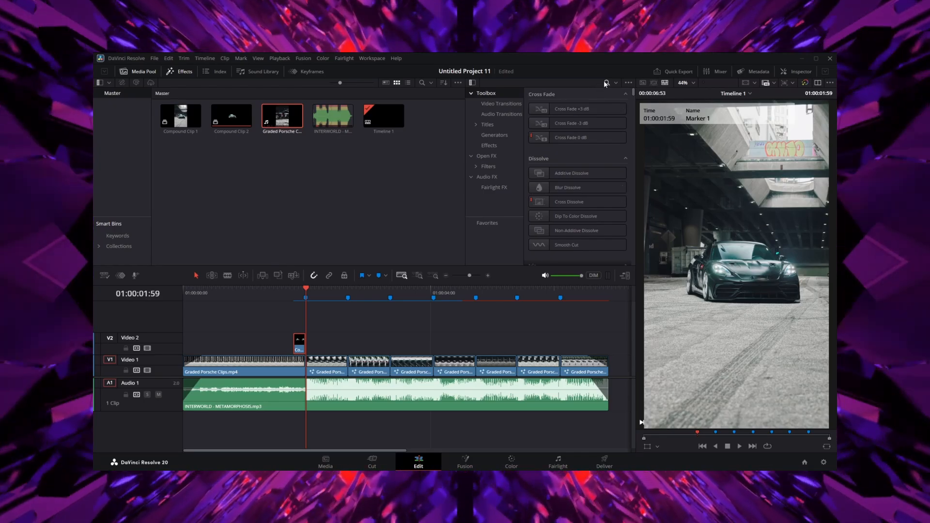
Step: On the Edit page, place an Adjustment Clip on Video 3 from the compound clip's start and trim it to end at 01:00:02:08
{"action": "left_click", "coordinate": [605, 82]}
{"action": "type", "text": "adju"}
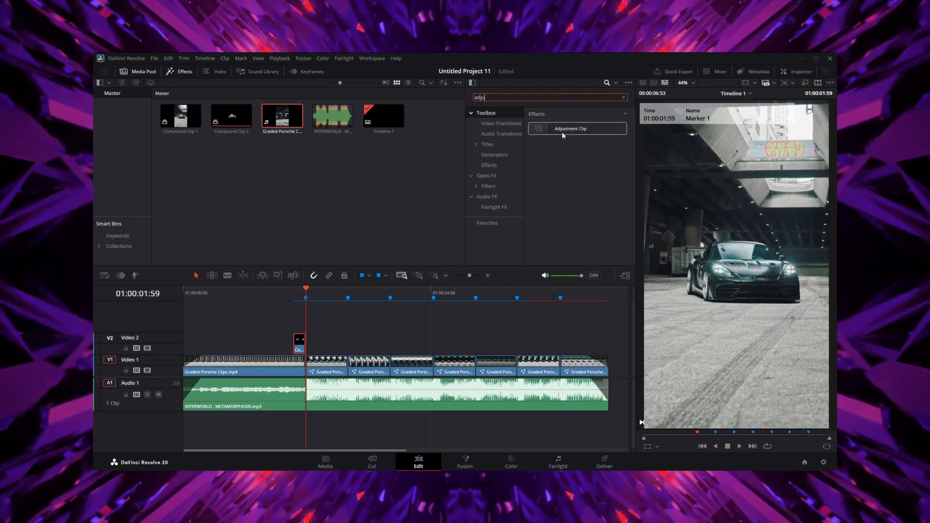
{"action": "mouse_move", "coordinate": [561, 128]}
{"action": "left_mouse_down"}
{"action": "mouse_move", "coordinate": [485, 203]}
{"action": "mouse_move", "coordinate": [319, 318]}
{"action": "mouse_move", "coordinate": [315, 290]}
{"action": "left_mouse_up"}
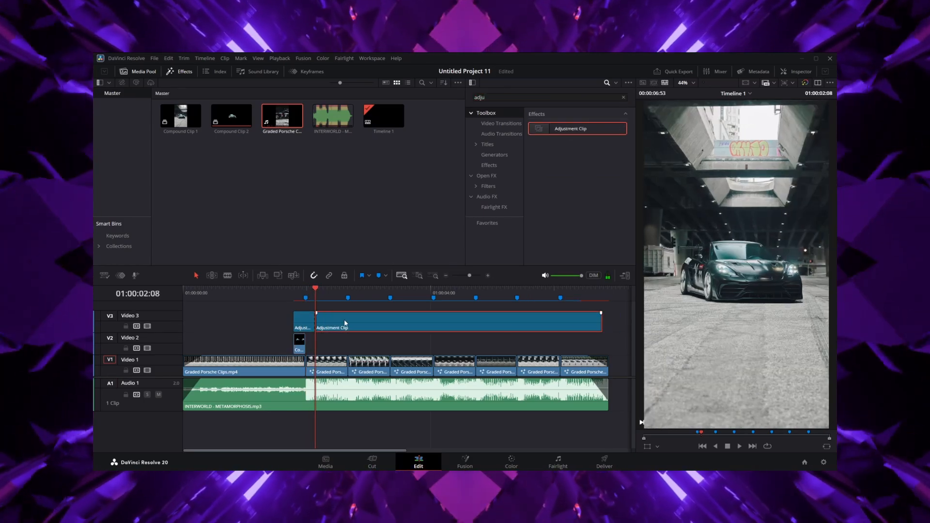
Step: Open the adjustment clip in Fusion at frame 0 and insert a Camera Shake node followed by a Directional Blur node
{"action": "left_click", "coordinate": [467, 459]}
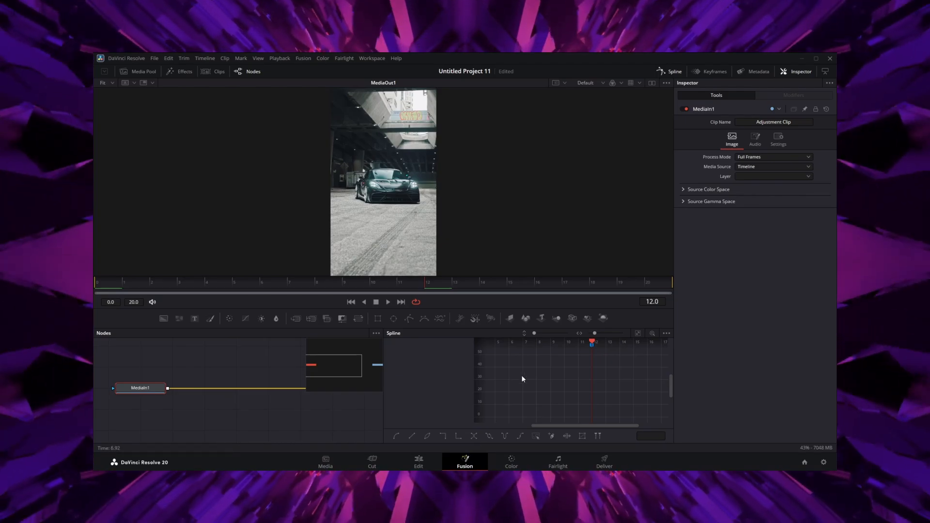
{"action": "left_click_drag", "start_coordinate": [187, 283], "coordinate": [96, 283]}
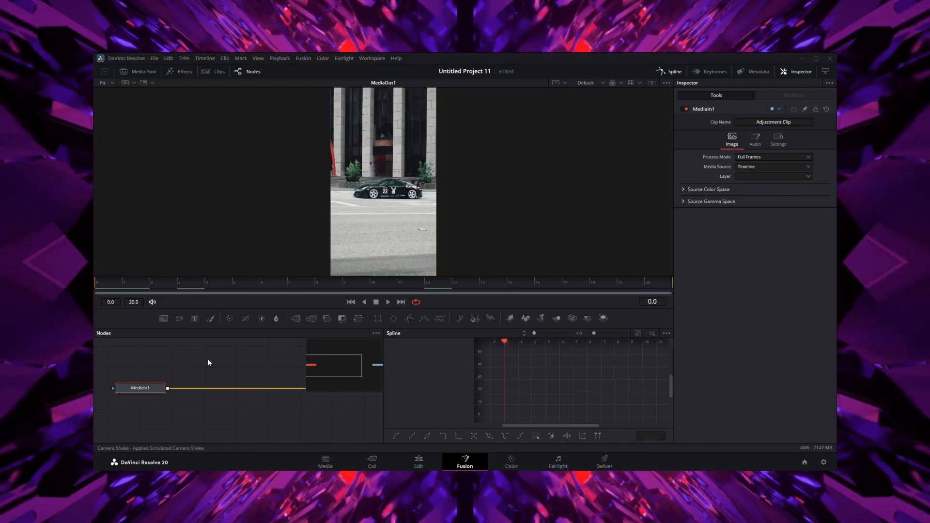
{"action": "key", "text": "Return"}
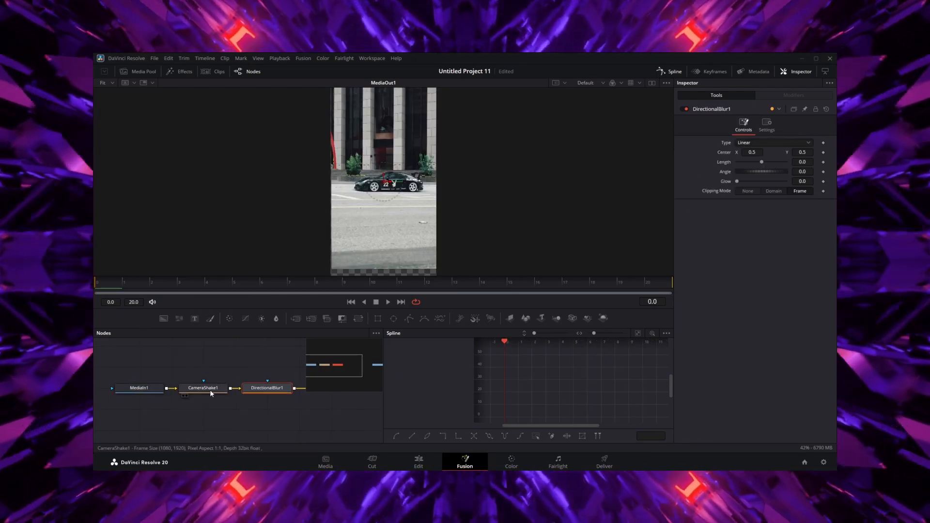
Step: Keyframe the Camera Shake's Overall Strength at 0.0 on frames 0 and 20
{"action": "left_click", "coordinate": [210, 390]}
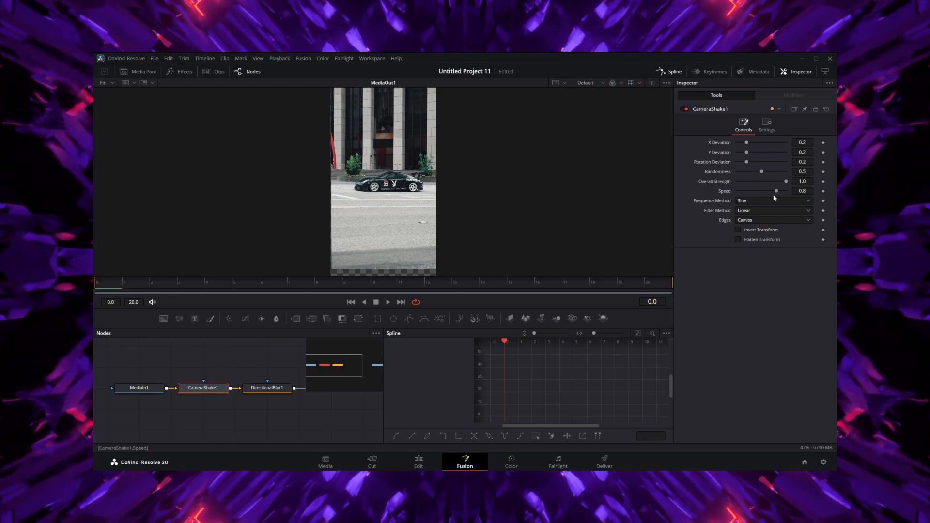
{"action": "left_click", "coordinate": [823, 181]}
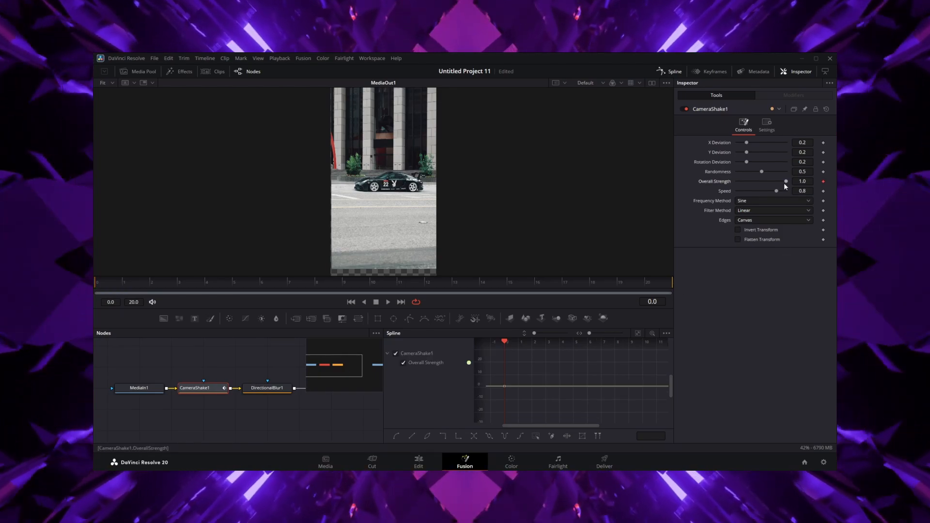
{"action": "left_click_drag", "start_coordinate": [785, 181], "coordinate": [694, 184]}
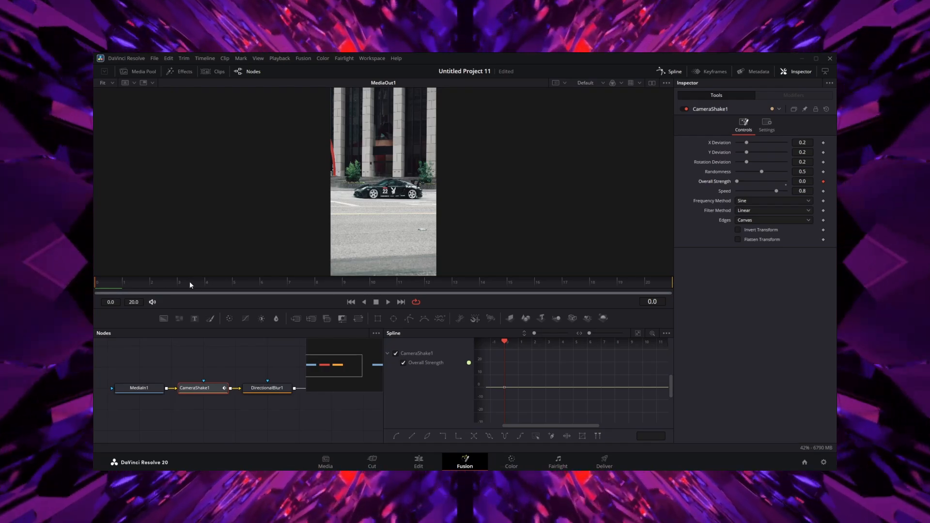
{"action": "left_click_drag", "start_coordinate": [190, 281], "coordinate": [720, 277]}
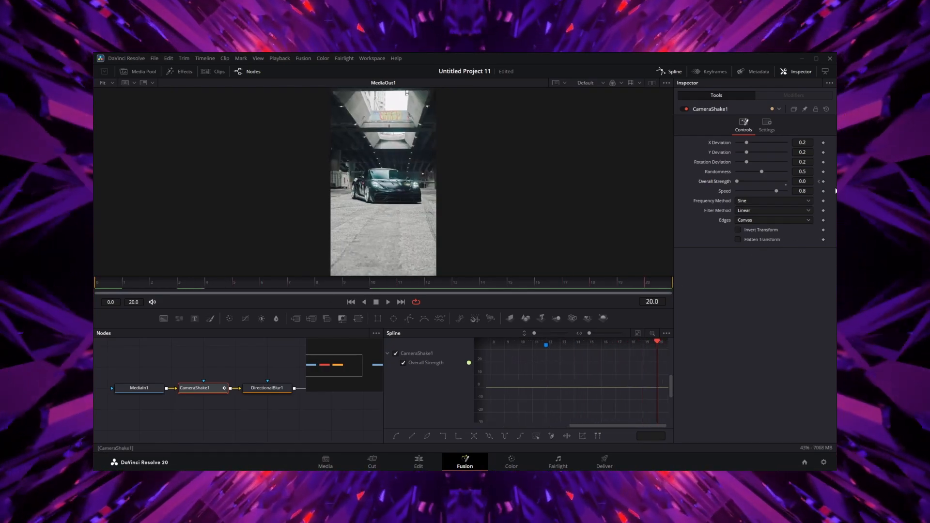
{"action": "left_click", "coordinate": [823, 181]}
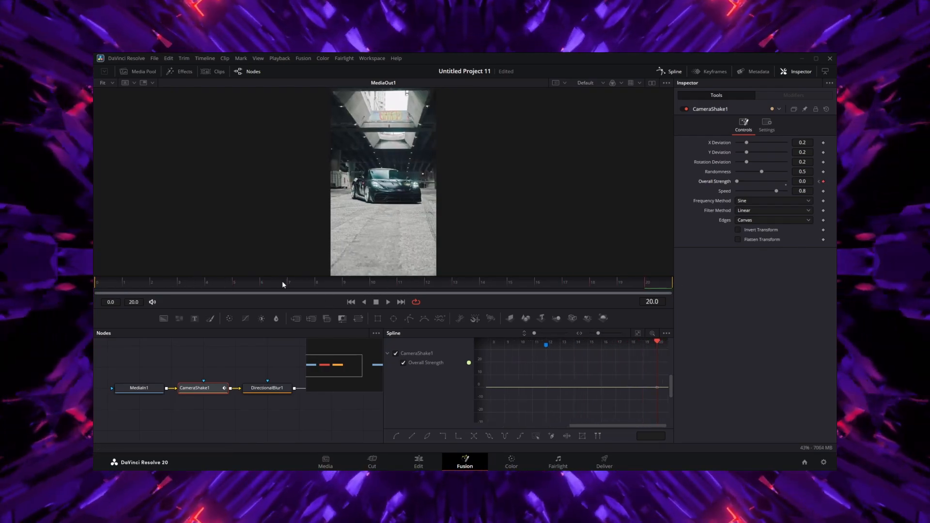
Step: Raise the Camera Shake's Overall Strength to about 0.6 at frame 7 and change its Edges mode
{"action": "left_click", "coordinate": [267, 283]}
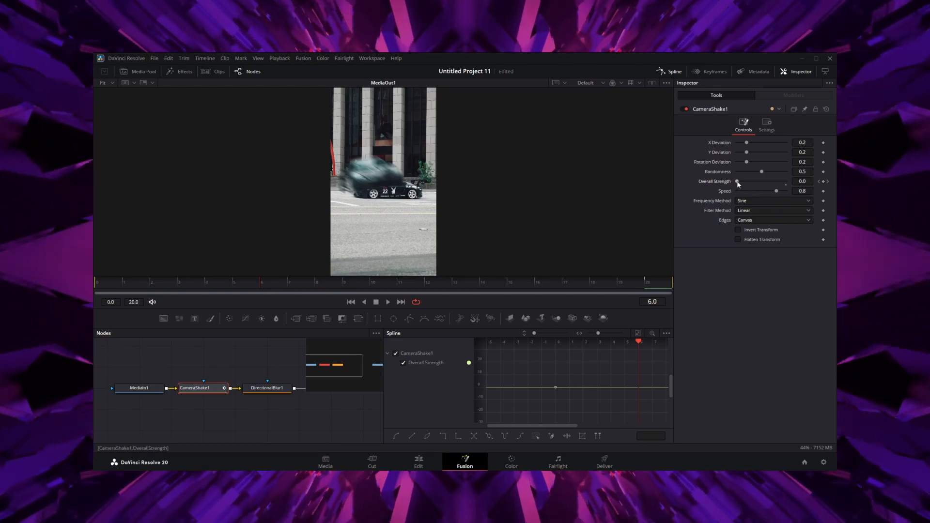
{"action": "left_click", "coordinate": [289, 282]}
{"action": "left_click_drag", "start_coordinate": [737, 181], "coordinate": [766, 181]}
{"action": "left_click", "coordinate": [753, 220]}
{"action": "left_click", "coordinate": [752, 255]}
Step: Keyframe the Directional Blur's Length and Glow at 0 on frames 0 and 20 and at 0.025 and 0.087 on frame 7, with Angle 36.5
{"action": "left_click", "coordinate": [267, 387]}
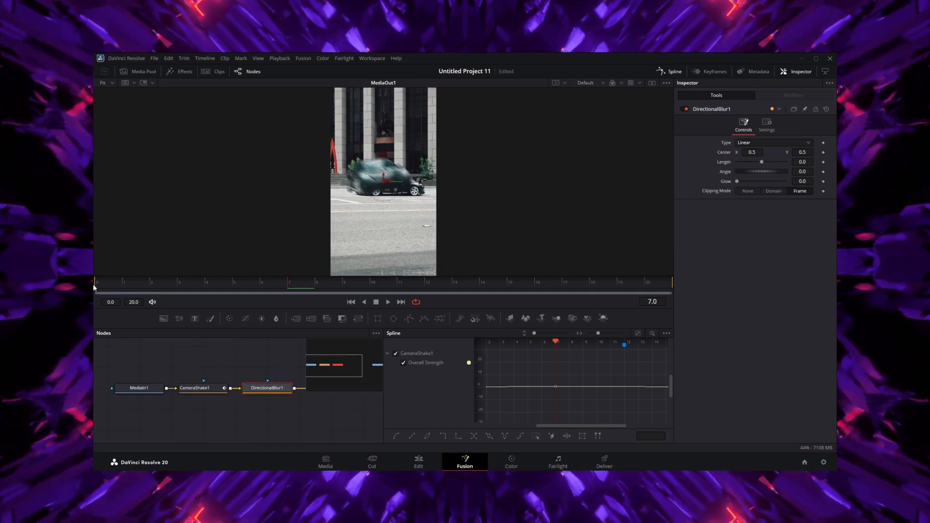
{"action": "left_click", "coordinate": [97, 282]}
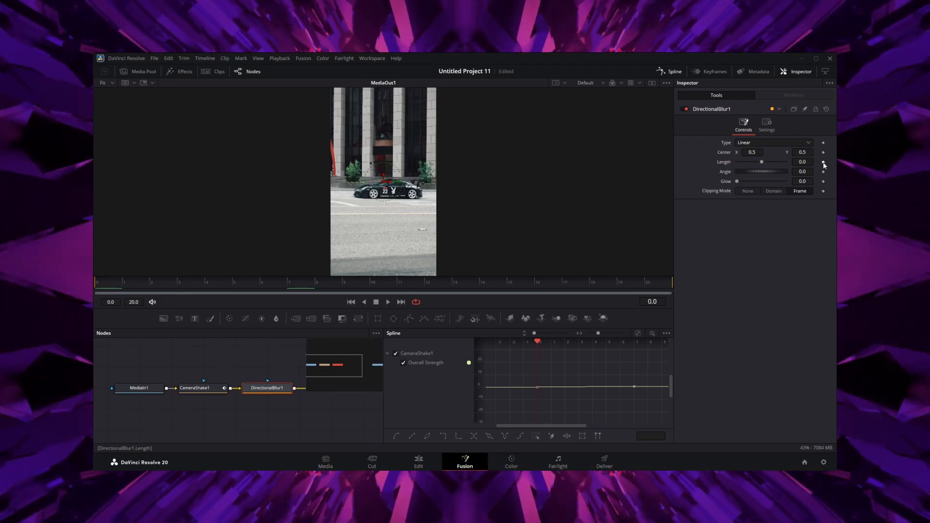
{"action": "left_click", "coordinate": [823, 161]}
{"action": "left_click", "coordinate": [823, 182]}
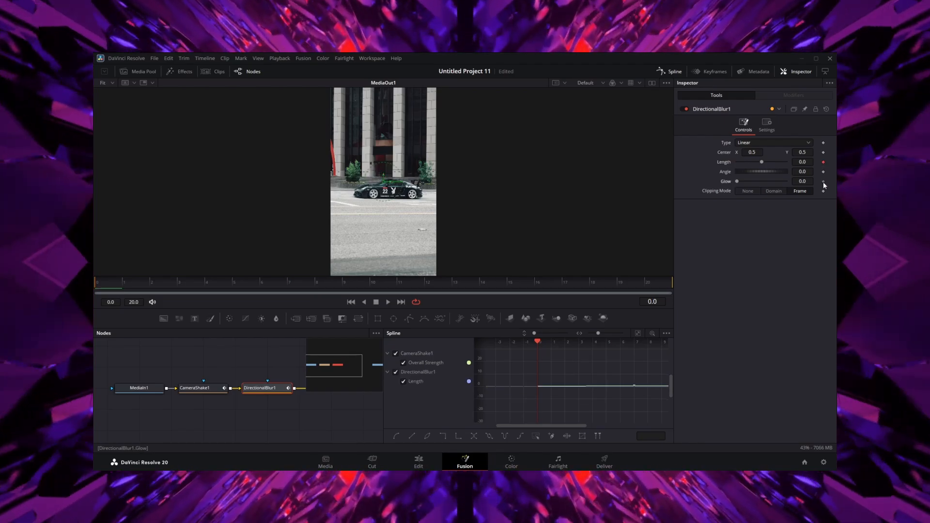
{"action": "left_click", "coordinate": [400, 301]}
{"action": "left_click_drag", "start_coordinate": [641, 282], "coordinate": [288, 282]}
{"action": "left_click_drag", "start_coordinate": [737, 182], "coordinate": [780, 172]}
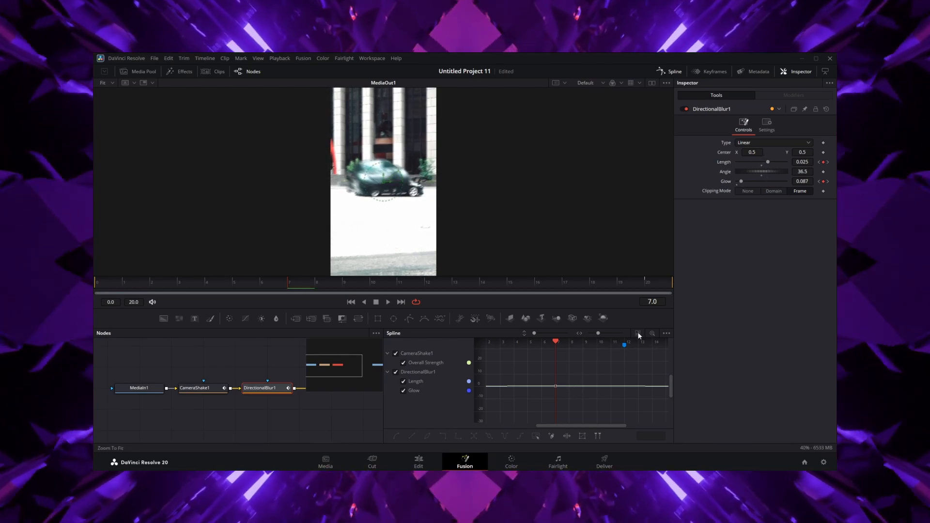
Step: Fit all shake and blur curves in the spline editor and smooth all their keyframes
{"action": "left_click", "coordinate": [637, 333]}
{"action": "left_click_drag", "start_coordinate": [490, 420], "coordinate": [655, 353]}
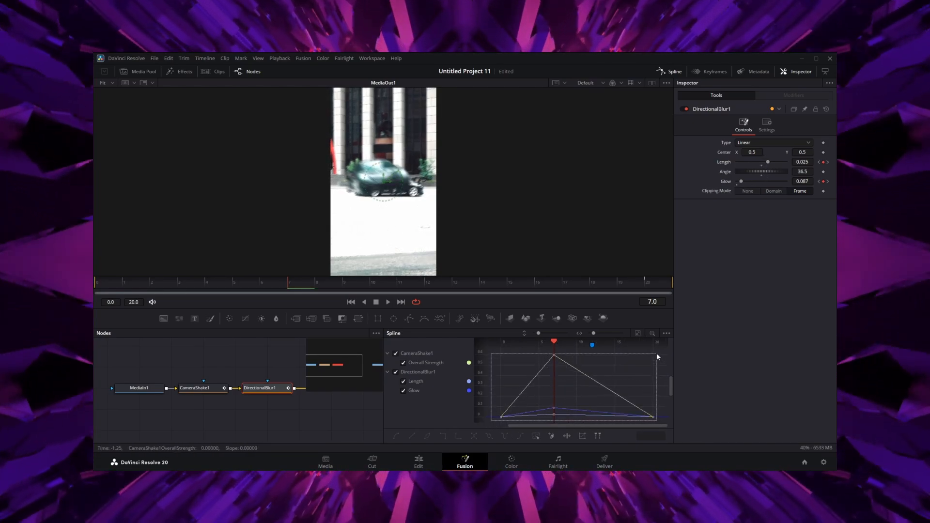
{"action": "key", "text": "s"}
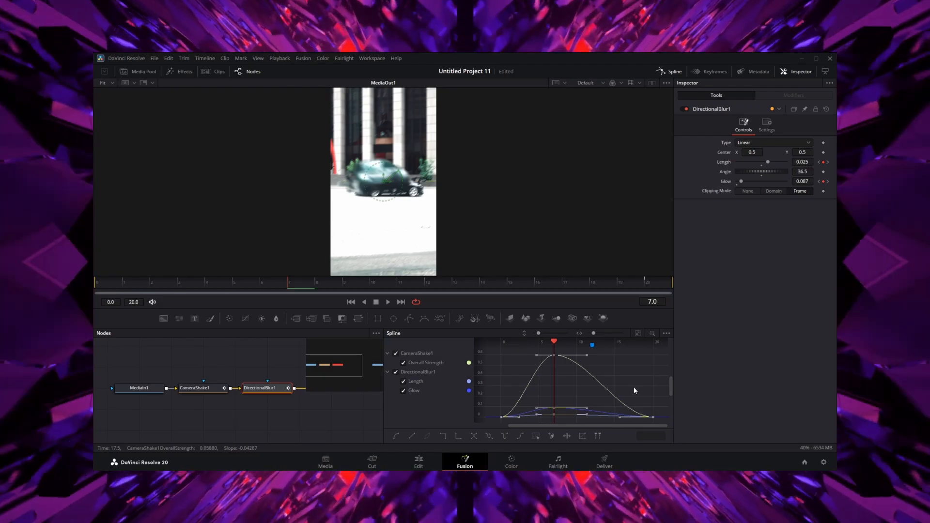
Step: Back on the Edit page, copy the shake-and-blur adjustment clip onto Video 2 over each of the six remaining marker cuts
{"action": "left_click", "coordinate": [418, 462]}
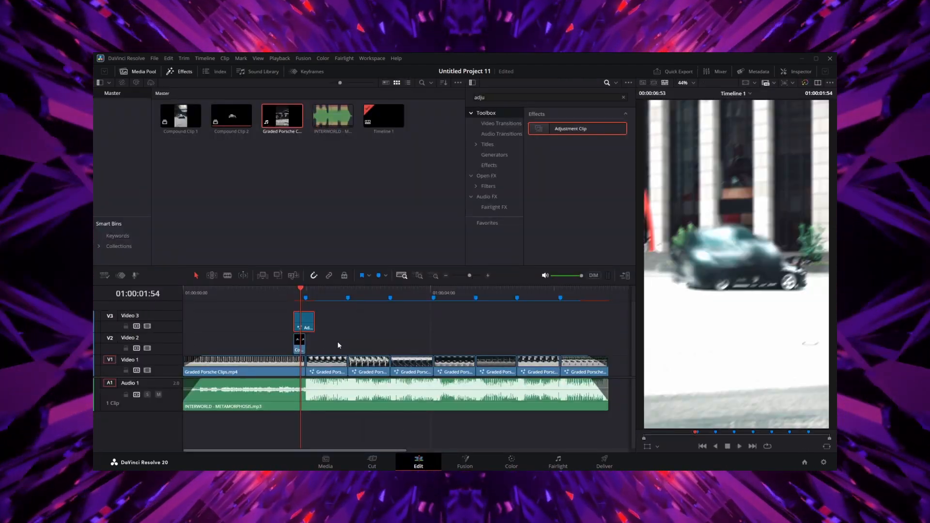
{"action": "left_click_drag", "start_coordinate": [308, 321], "coordinate": [352, 341]}
{"action": "left_click_drag", "start_coordinate": [348, 344], "coordinate": [475, 345]}
{"action": "left_click_drag", "start_coordinate": [475, 345], "coordinate": [558, 345]}
{"action": "left_click", "coordinate": [262, 329]}
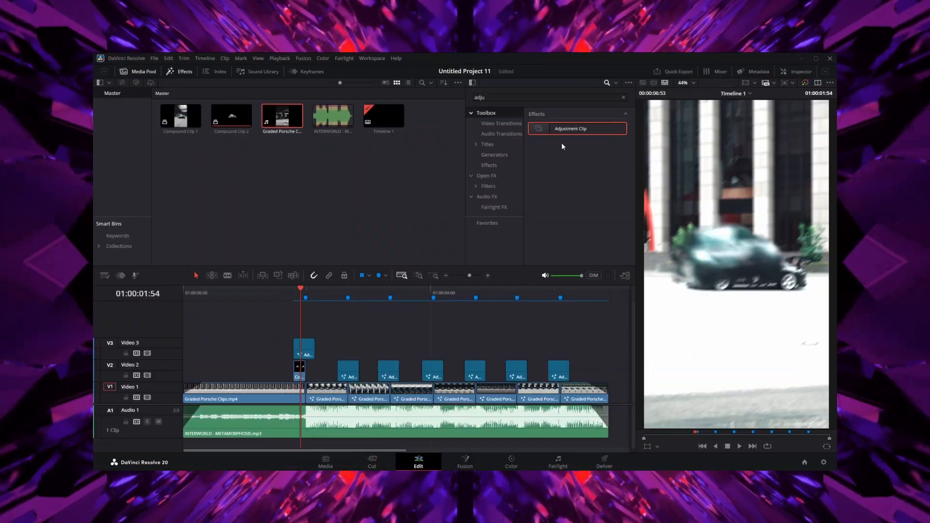
Step: Add a new Adjustment Clip on Video 4 and extend it across the whole timeline
{"action": "left_click_drag", "start_coordinate": [562, 128], "coordinate": [344, 325]}
{"action": "left_click_drag", "start_coordinate": [492, 325], "coordinate": [607, 325]}
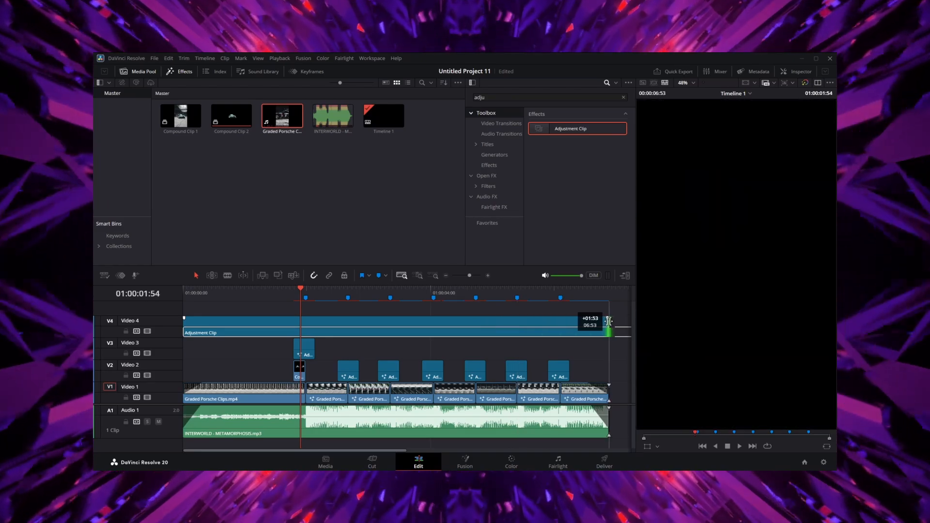
{"action": "left_click_drag", "start_coordinate": [298, 298], "coordinate": [276, 298]}
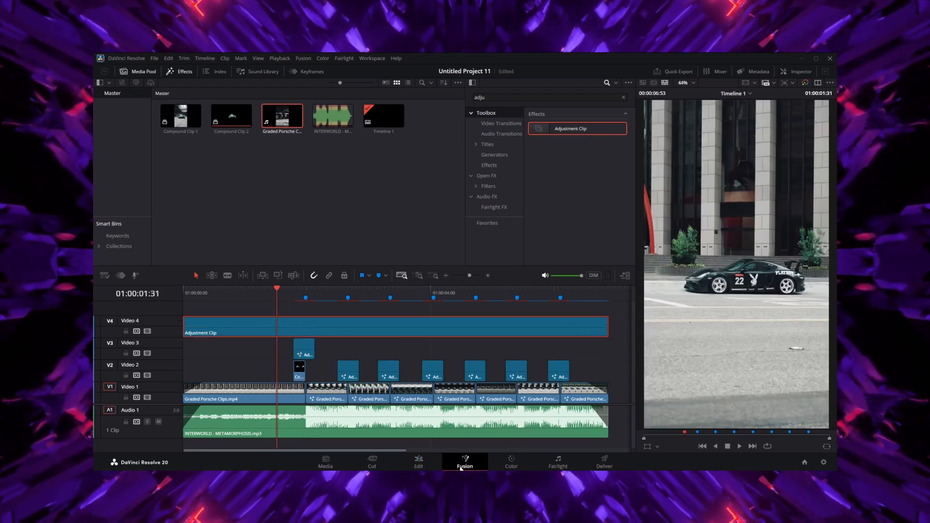
Step: In Fusion, add Optical Flow and Vector Motion Blur nodes to the full-length adjustment clip and set the blur's Scale to 0.3
{"action": "left_click", "coordinate": [451, 460]}
{"action": "left_click", "coordinate": [96, 285]}
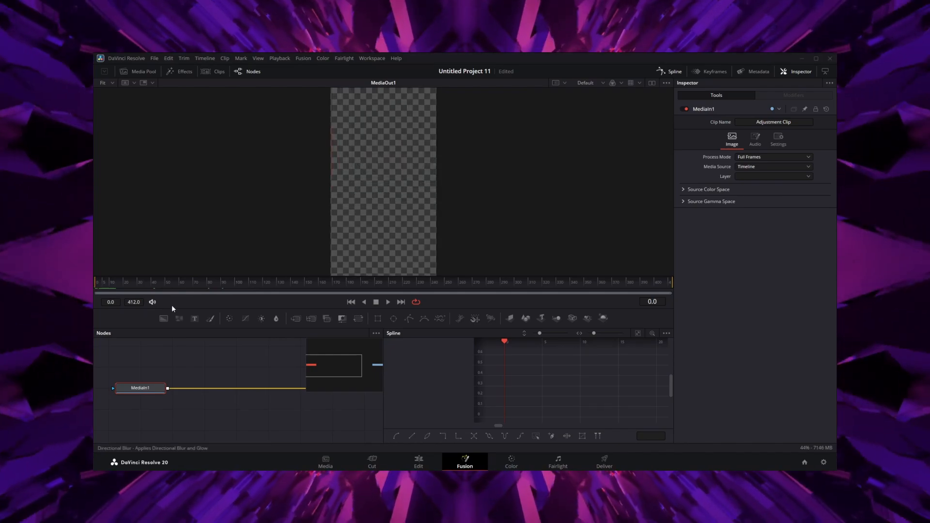
{"action": "key", "text": "Return"}
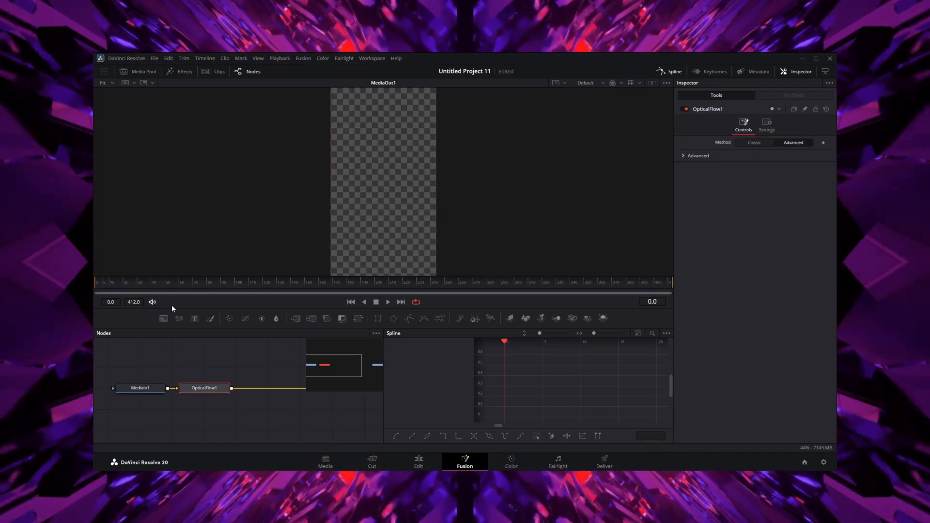
{"action": "key", "text": "shift+space"}
{"action": "key", "text": "Return"}
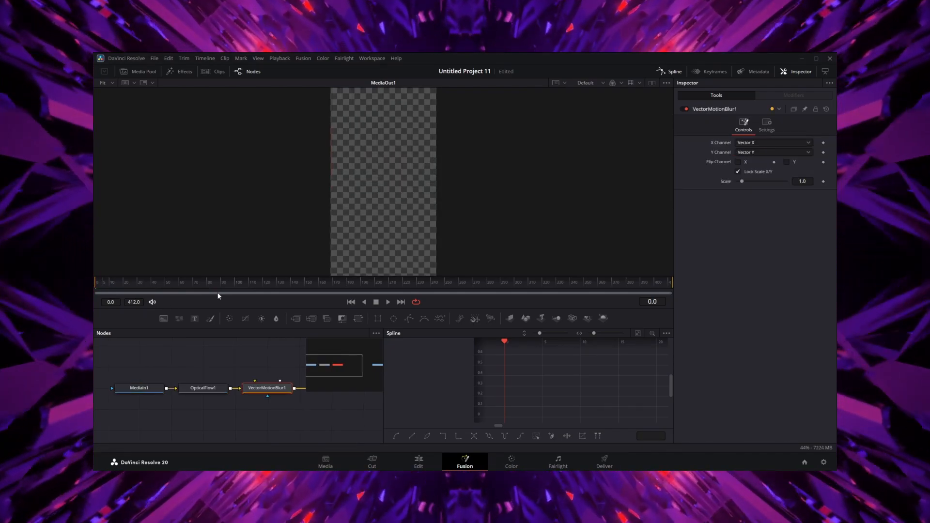
{"action": "double_click", "coordinate": [802, 181]}
{"action": "type", "text": "0.3"}
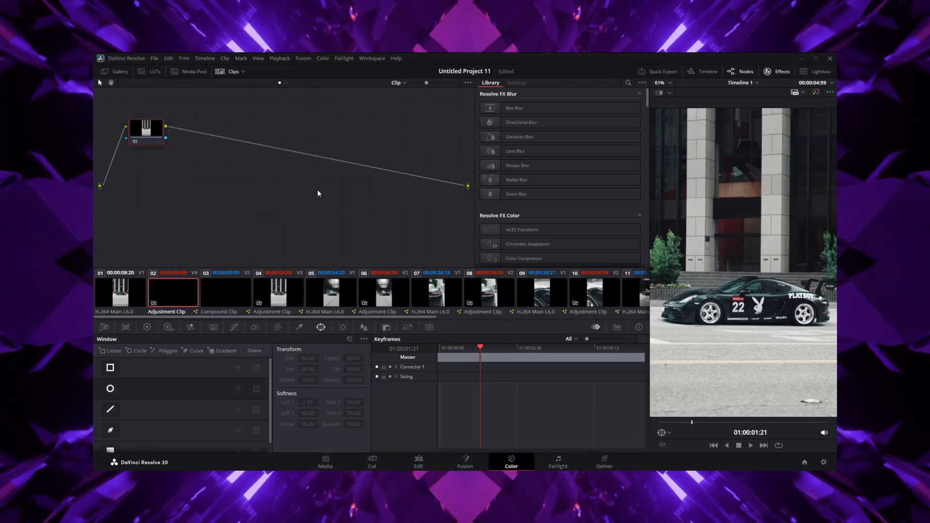
Step: On the Color page, add a second serial node to the full-length adjustment clip, place it beside node 01, and select node 01
{"action": "key", "text": "alt+s"}
{"action": "left_click_drag", "start_coordinate": [217, 180], "coordinate": [211, 135]}
{"action": "left_click", "coordinate": [142, 138]}
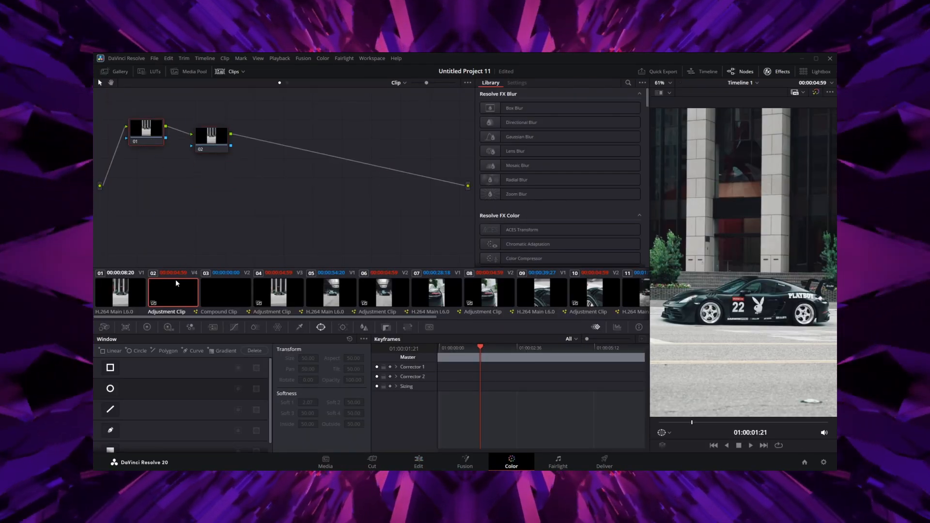
Step: In node 01's primaries, set Shadows to -19, Highlights to -22 and Temperature to 100
{"action": "left_click_drag", "start_coordinate": [174, 445], "coordinate": [209, 445]}
{"action": "scroll", "coordinate": [756, 281], "scroll_direction": "down", "scroll_amount": 6}
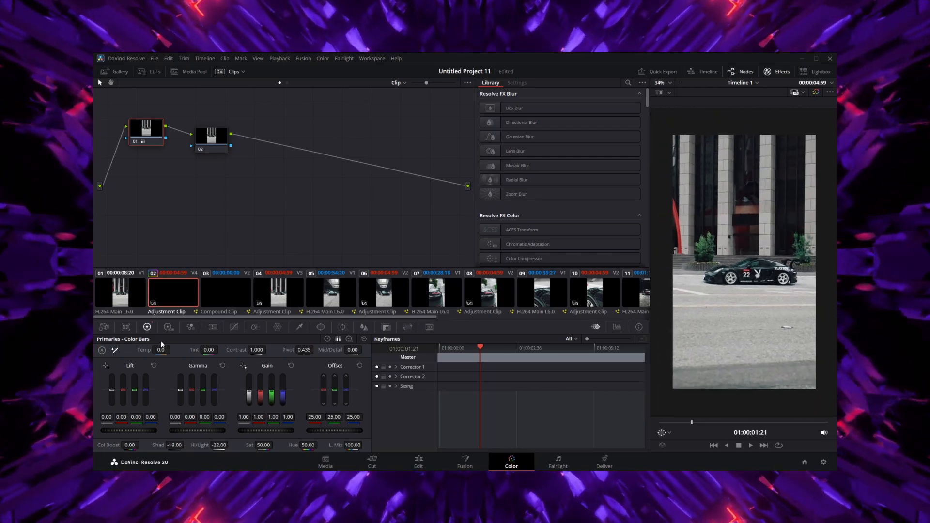
{"action": "left_click_drag", "start_coordinate": [162, 350], "coordinate": [169, 350]}
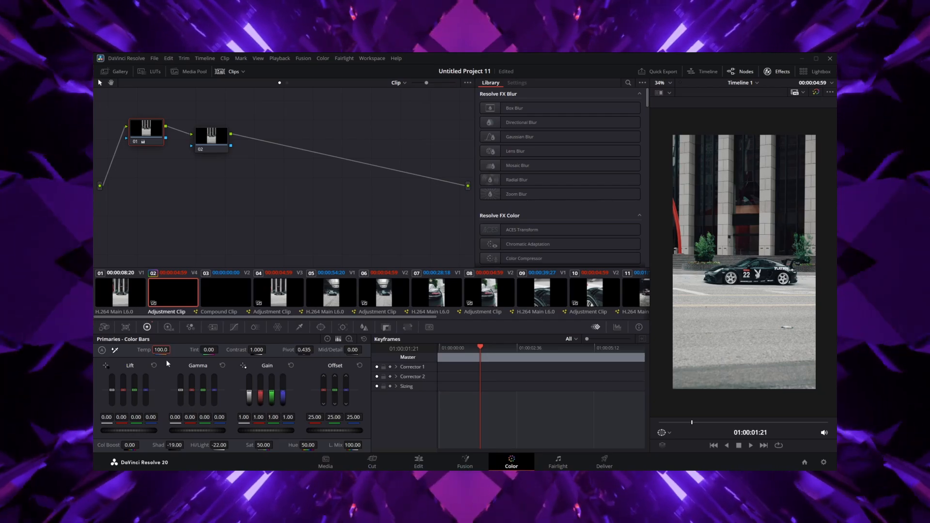
Step: Add the Glow effect to node 01 with Spread at about 0.73 and Gain at about 0.64
{"action": "left_click", "coordinate": [628, 83]}
{"action": "type", "text": "glow"}
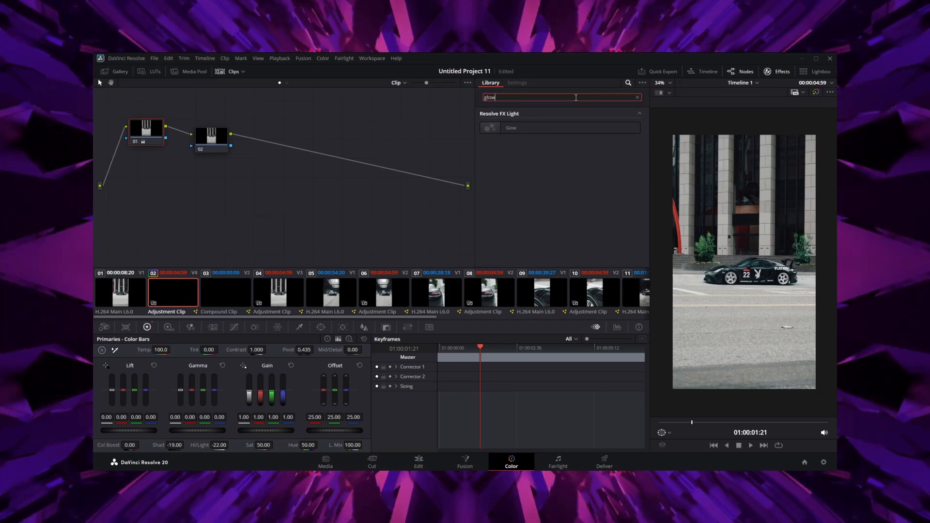
{"action": "double_click", "coordinate": [515, 127]}
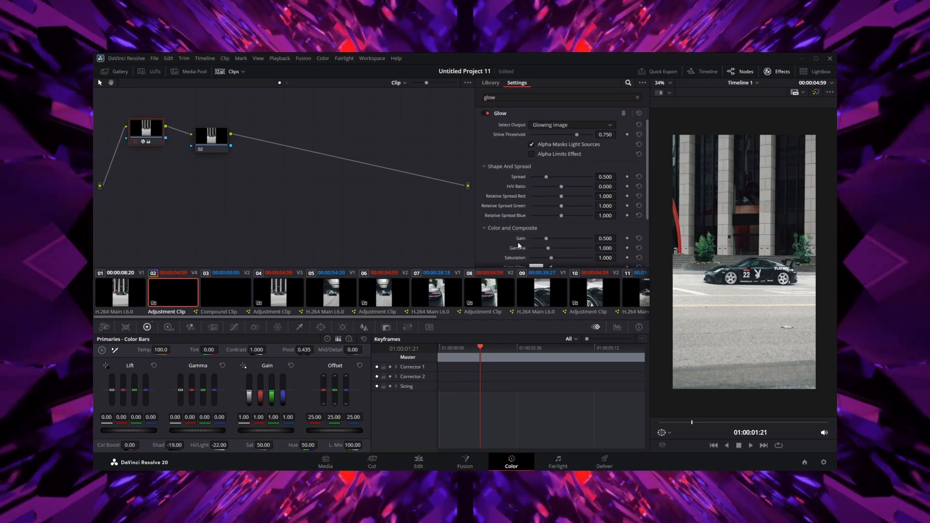
{"action": "mouse_move", "coordinate": [548, 177]}
{"action": "left_mouse_down"}
{"action": "mouse_move", "coordinate": [532, 182]}
{"action": "mouse_move", "coordinate": [553, 183]}
{"action": "left_mouse_up"}
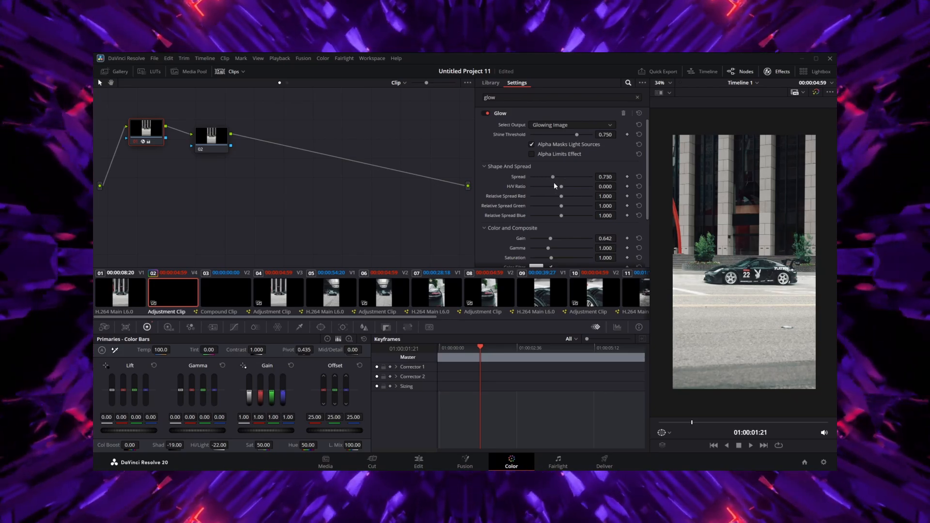
Step: On node 02, add a gradient window over the road at the frame's bottom and lower the HDR Global exposure to darken it
{"action": "left_click", "coordinate": [210, 144]}
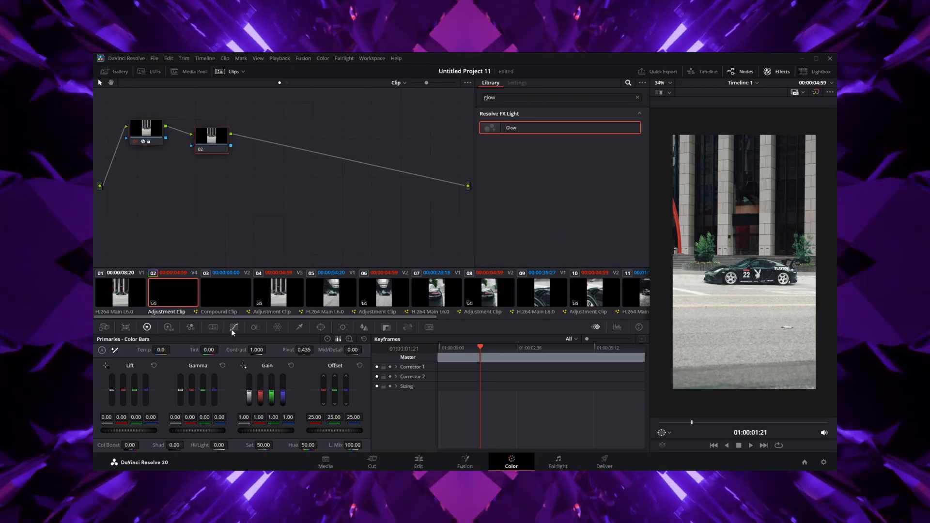
{"action": "left_click", "coordinate": [321, 328]}
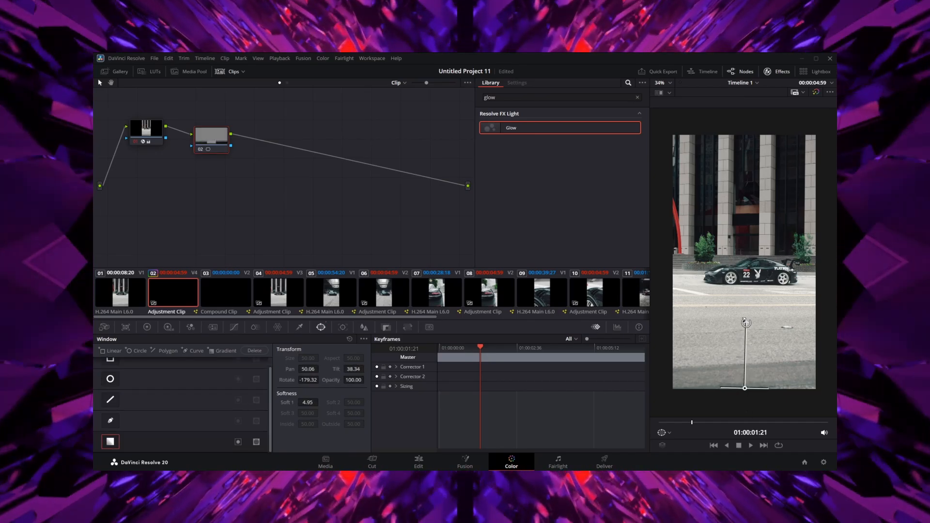
{"action": "left_click", "coordinate": [168, 327]}
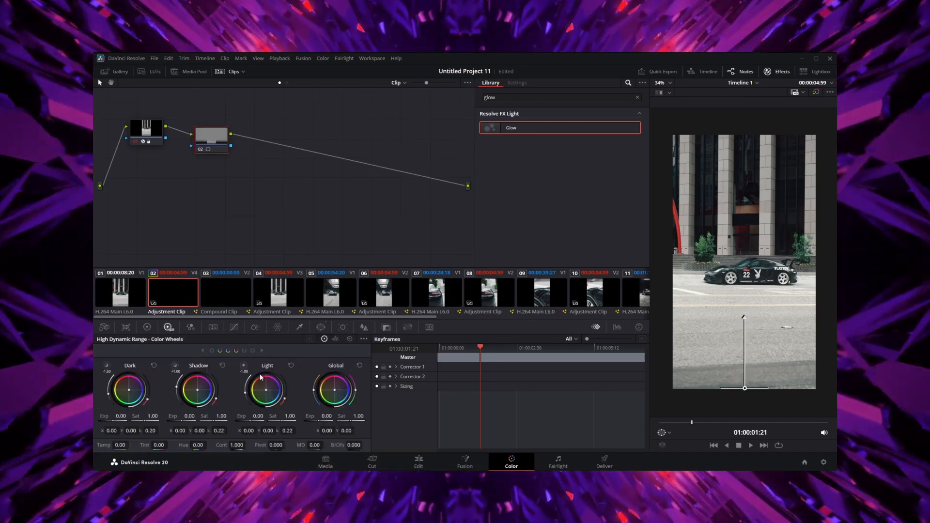
{"action": "left_click_drag", "start_coordinate": [326, 416], "coordinate": [287, 416]}
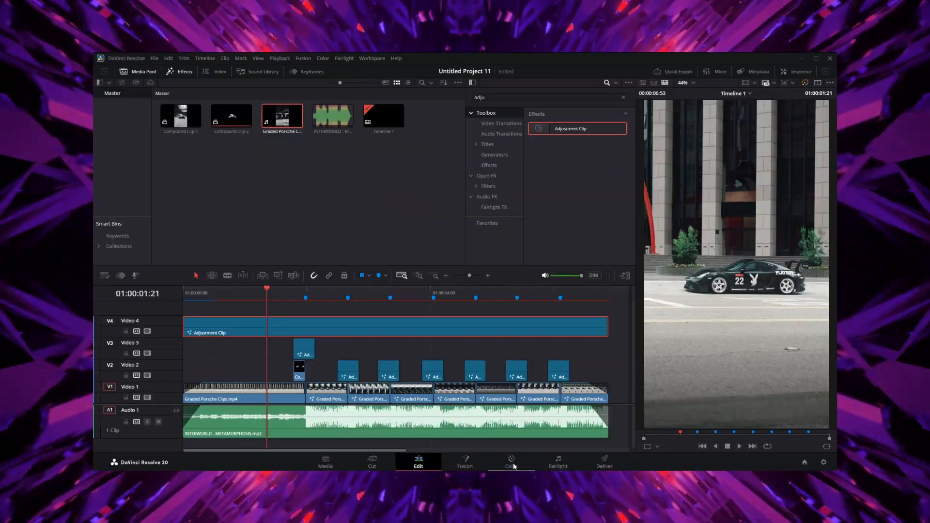
Step: On the Deliver page, add a single-clip QuickTime H.264 export named "Car edit" at 1080 x 1920 to the render queue
{"action": "left_click", "coordinate": [603, 463]}
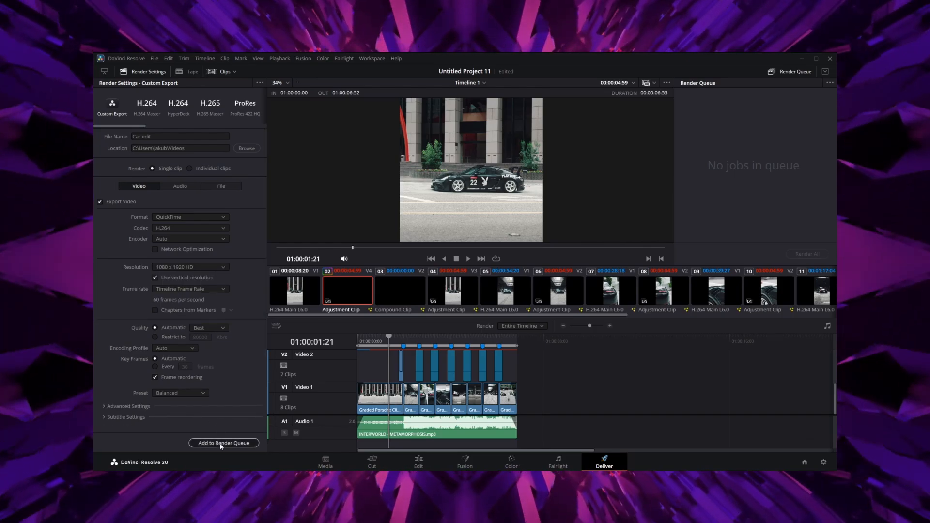
{"action": "left_click", "coordinate": [219, 442]}
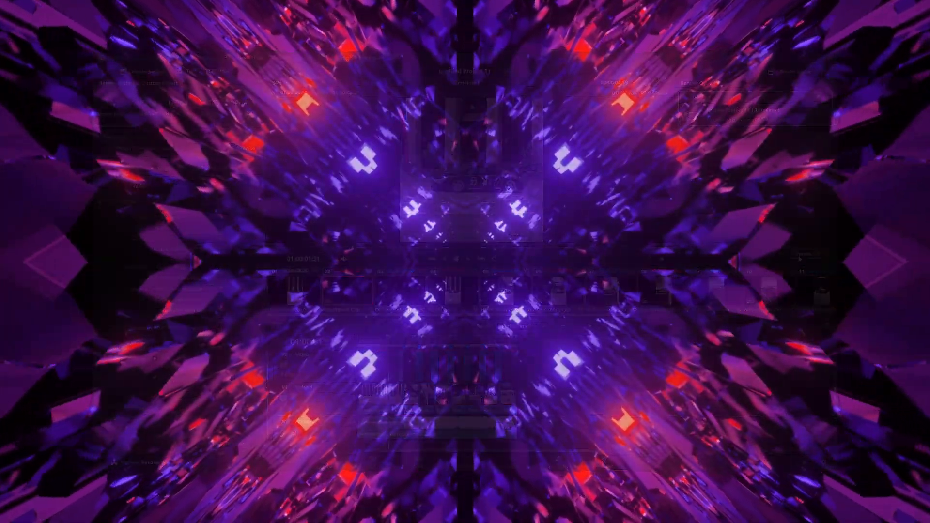